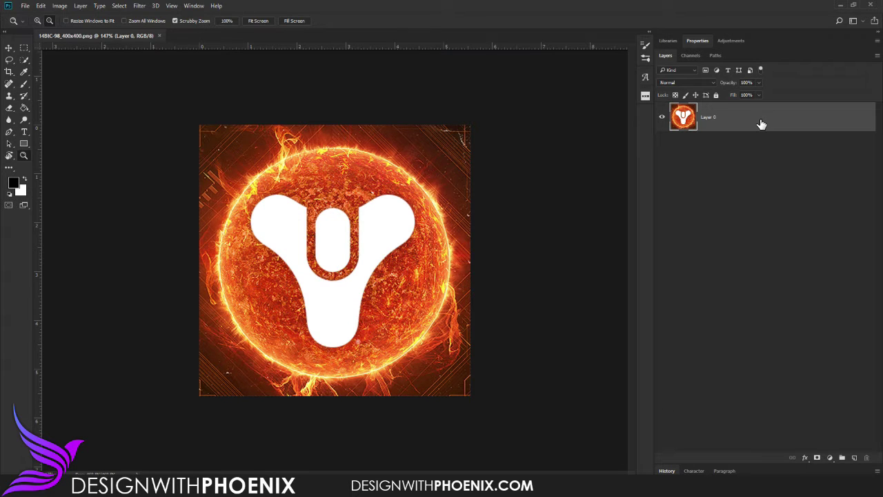
# Duplicate the emblem image layer and hide the original beneath it
pyautogui.hotkey('ctrl', 'j')
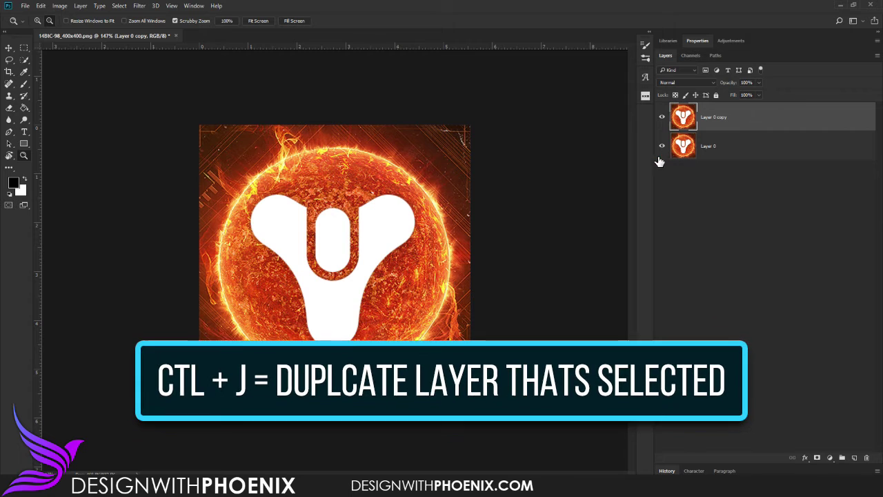
pyautogui.click(662, 145)
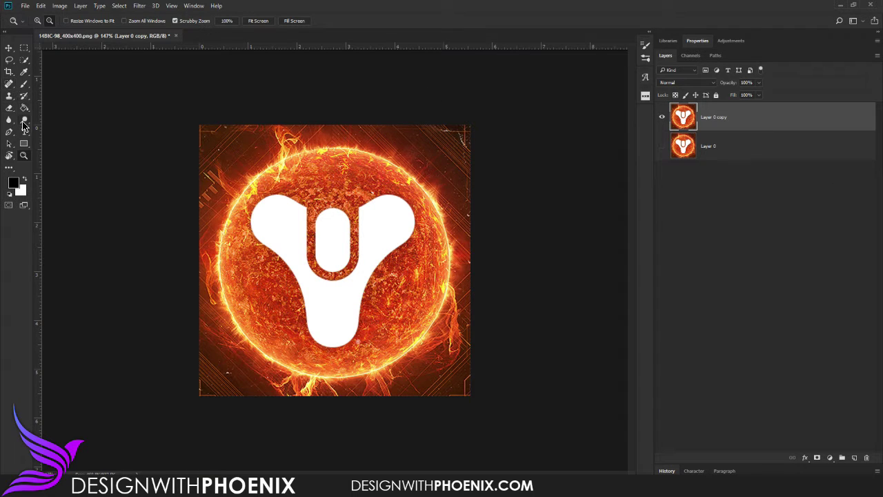
# Apply a Black & White adjustment to the duplicate layer with all six colour values set to -200%
pyautogui.click(59, 7)
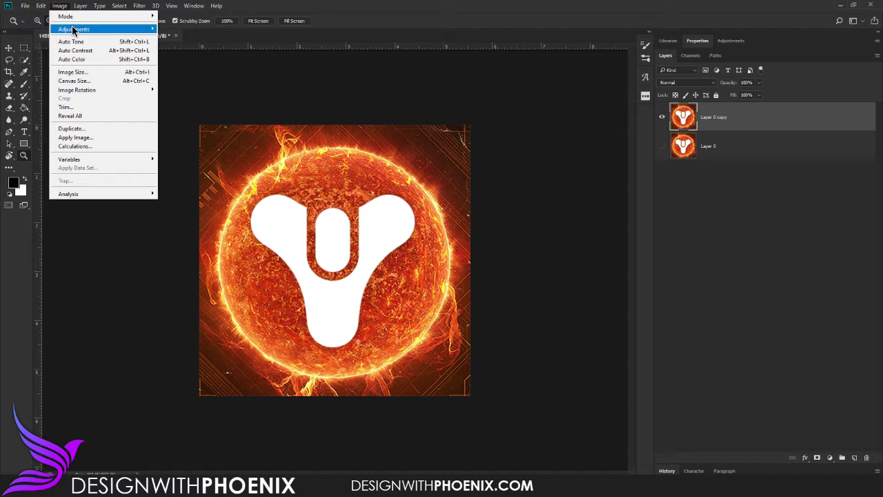
pyautogui.moveTo(81, 31)
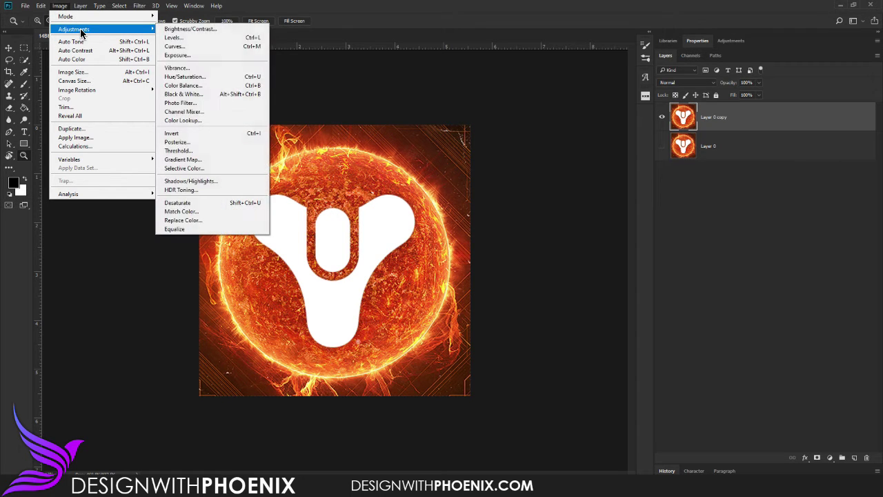
pyautogui.click(184, 95)
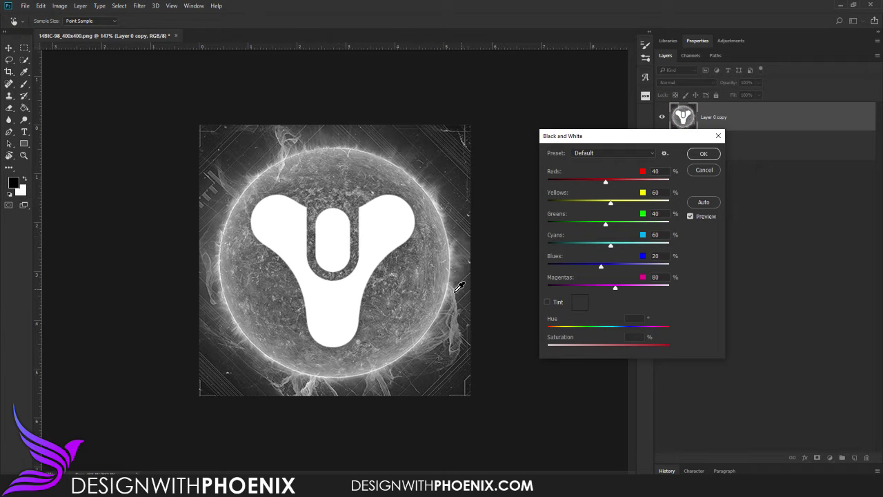
pyautogui.click(705, 204)
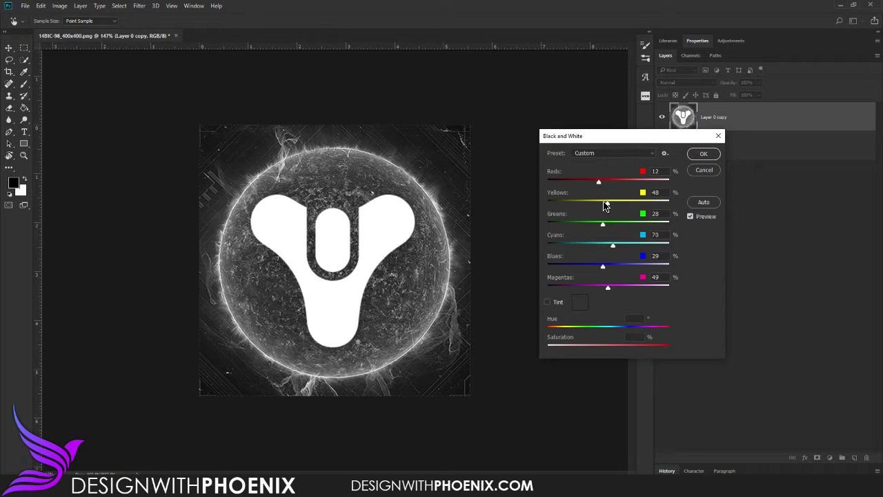
pyautogui.moveTo(609, 207); pyautogui.dragTo(540, 210)
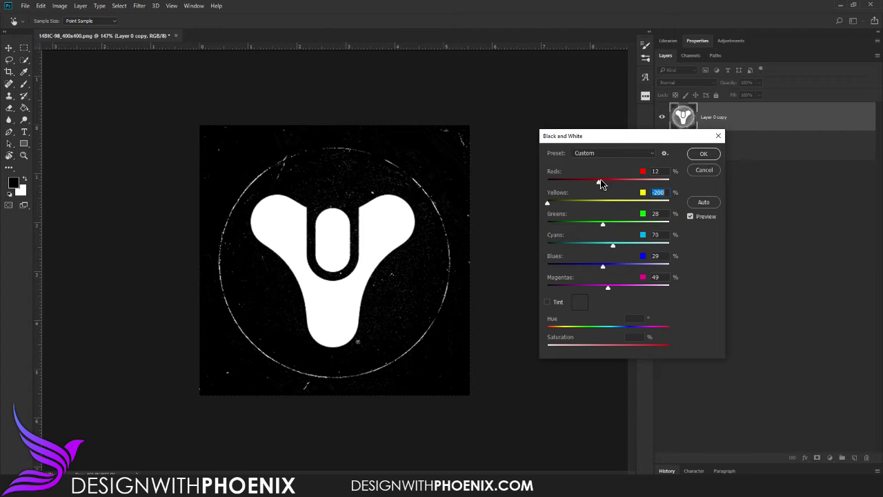
pyautogui.moveTo(599, 183); pyautogui.dragTo(563, 223)
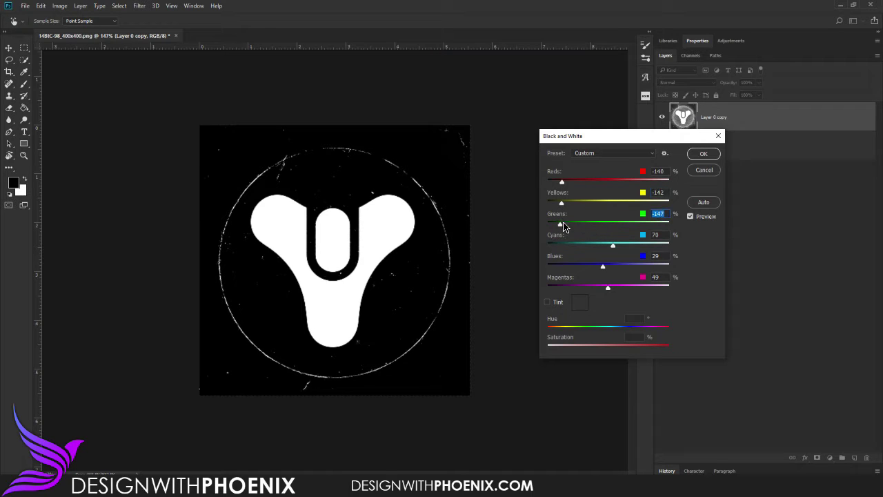
pyautogui.moveTo(592, 249); pyautogui.dragTo(530, 258)
pyautogui.moveTo(591, 285); pyautogui.dragTo(530, 291)
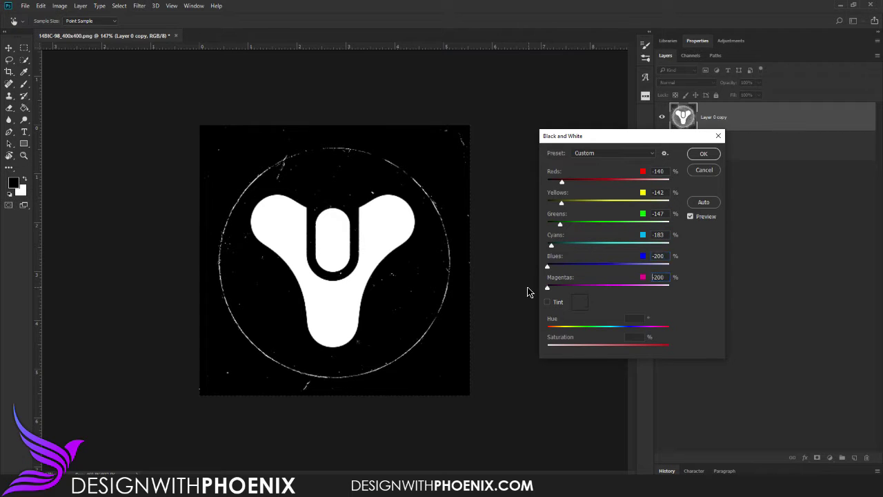
pyautogui.moveTo(551, 246); pyautogui.dragTo(524, 226)
pyautogui.moveTo(561, 203); pyautogui.dragTo(509, 185)
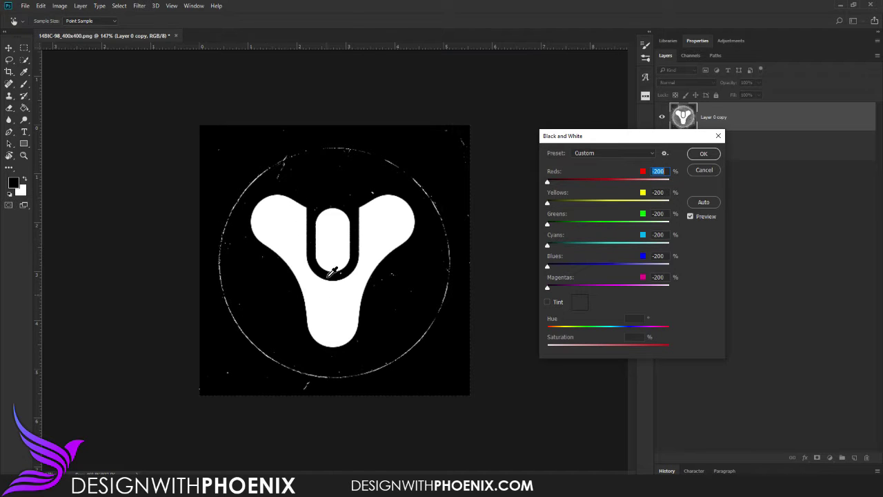
pyautogui.press('z')
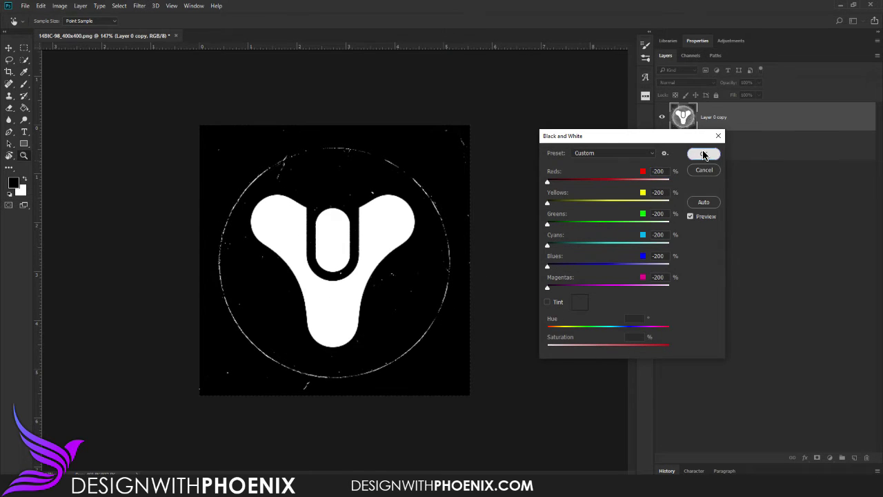
pyautogui.click(703, 155)
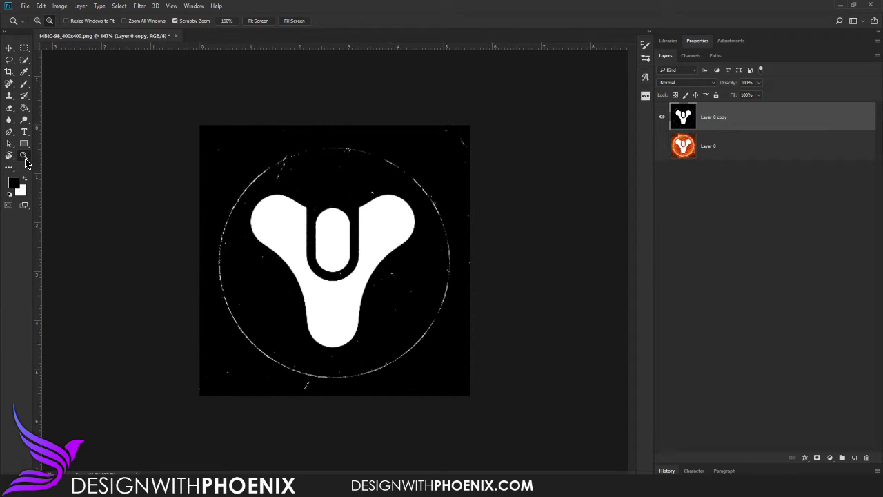
# Paint black over the white specks above and beside the emblem's right arm using a 15 px hard round brush
pyautogui.moveTo(326, 236); pyautogui.dragTo(363, 254)
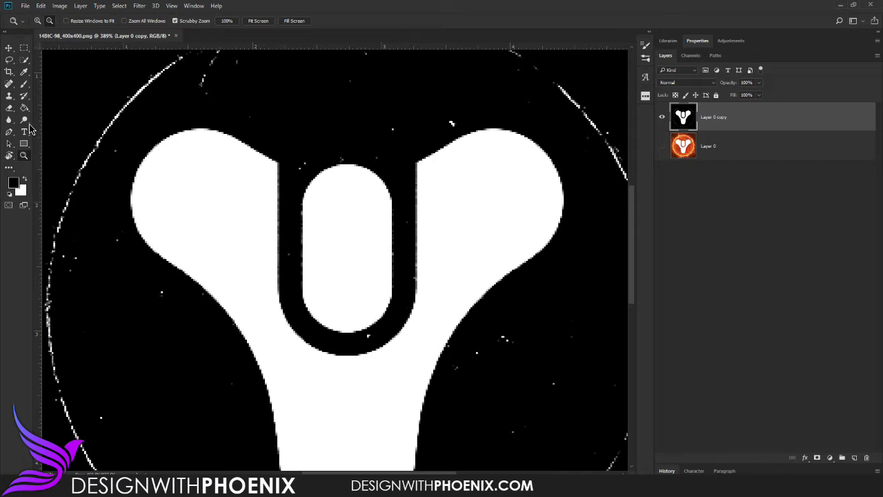
pyautogui.click(24, 84)
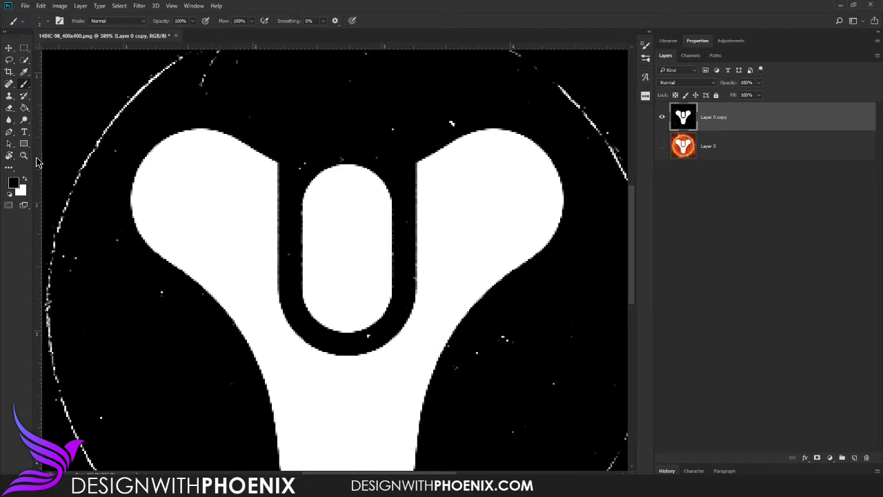
pyautogui.click(48, 22)
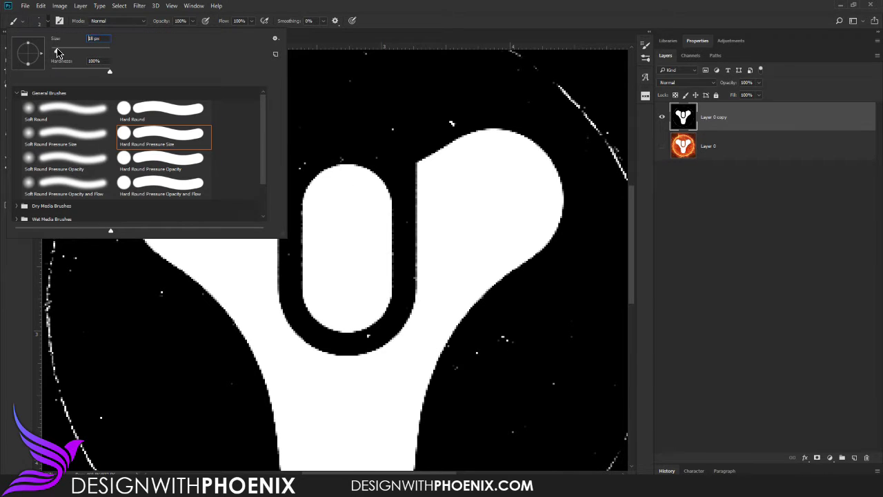
pyautogui.moveTo(57, 50); pyautogui.dragTo(55, 50)
pyautogui.click(377, 18)
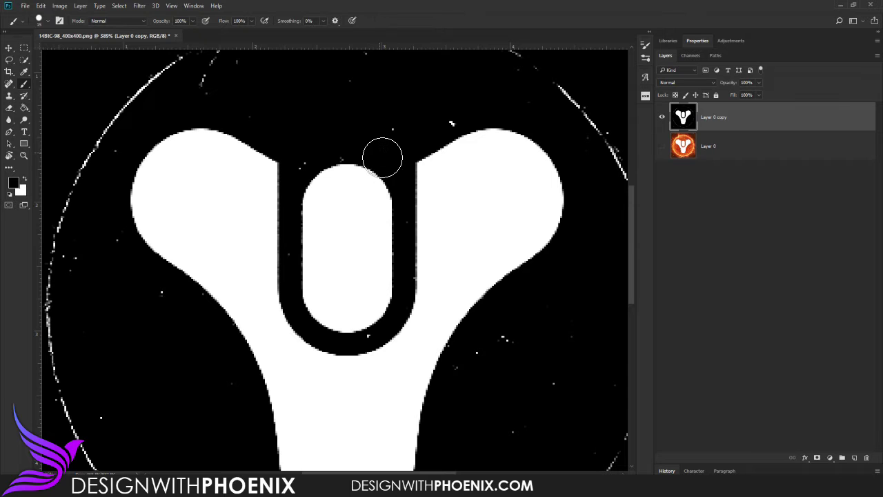
pyautogui.moveTo(382, 157)
pyautogui.mouseDown()
pyautogui.moveTo(388, 138)
pyautogui.moveTo(463, 126)
pyautogui.mouseUp()
pyautogui.moveTo(465, 358)
pyautogui.mouseDown()
pyautogui.moveTo(529, 342)
pyautogui.moveTo(524, 368)
pyautogui.moveTo(574, 342)
pyautogui.moveTo(553, 399)
pyautogui.mouseUp()
# Reduce the brush to 9 px and paint out the specks in the emblem's inner gap and around its upper edges
pyautogui.click(46, 23)
pyautogui.write('11')
pyautogui.press('Return')
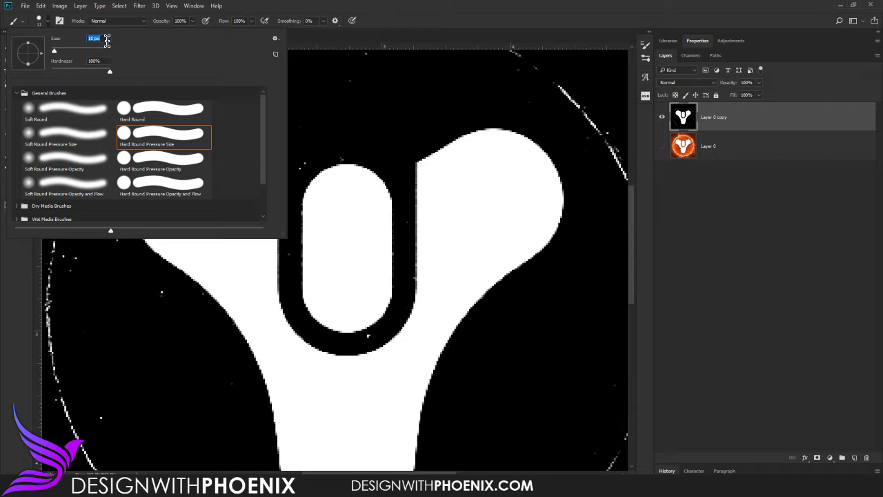
pyautogui.click(390, 20)
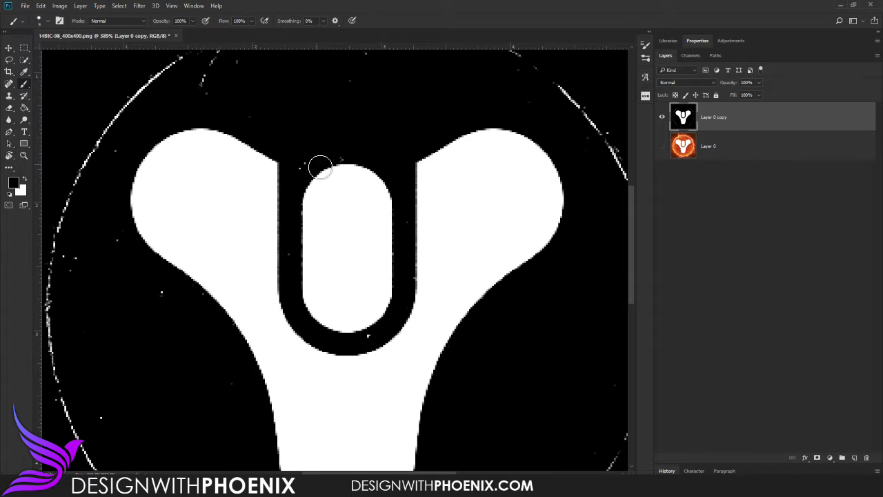
pyautogui.click(308, 163)
pyautogui.click(345, 154)
pyautogui.click(290, 244)
pyautogui.click(374, 342)
pyautogui.click(115, 152)
pyautogui.click(211, 83)
pyautogui.moveTo(585, 134)
pyautogui.mouseDown()
pyautogui.moveTo(580, 104)
pyautogui.moveTo(547, 87)
pyautogui.mouseUp()
# Paint black over the specks and the section of the thin ring below the emblem's stem
pyautogui.scroll(-2, 508, 184)
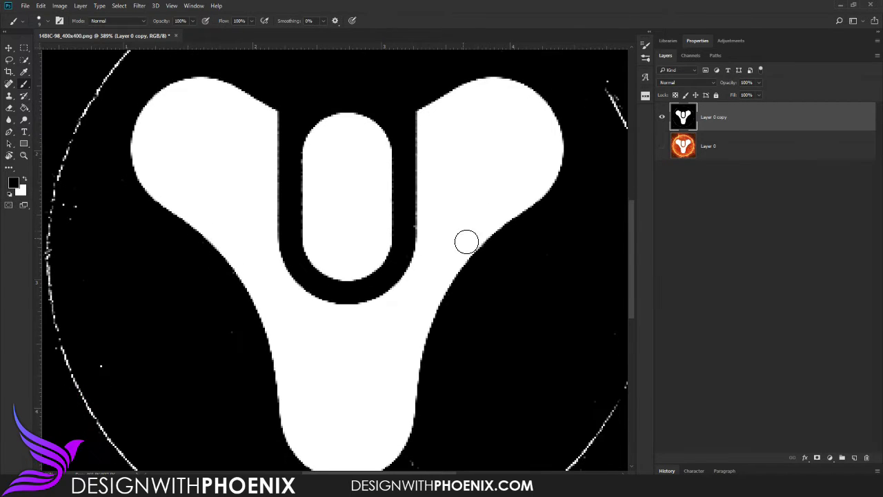
pyautogui.scroll(1, 442, 209)
pyautogui.scroll(-5, 396, 244)
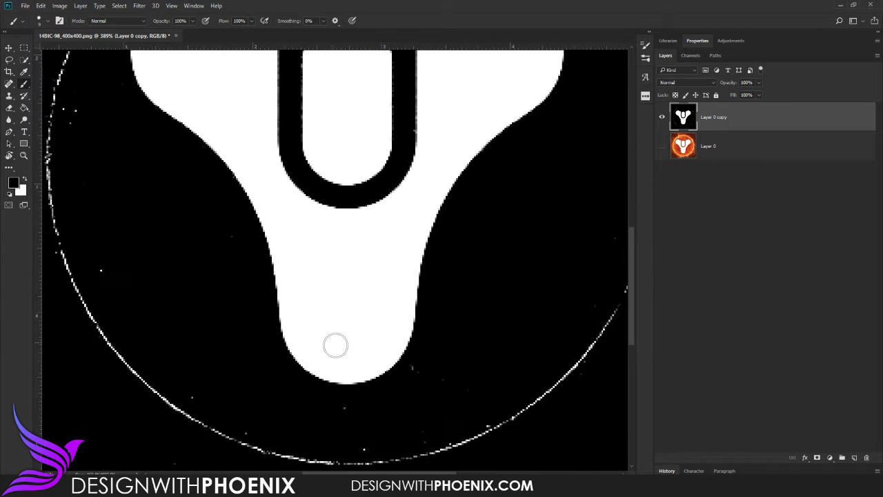
pyautogui.scroll(-1, 336, 345)
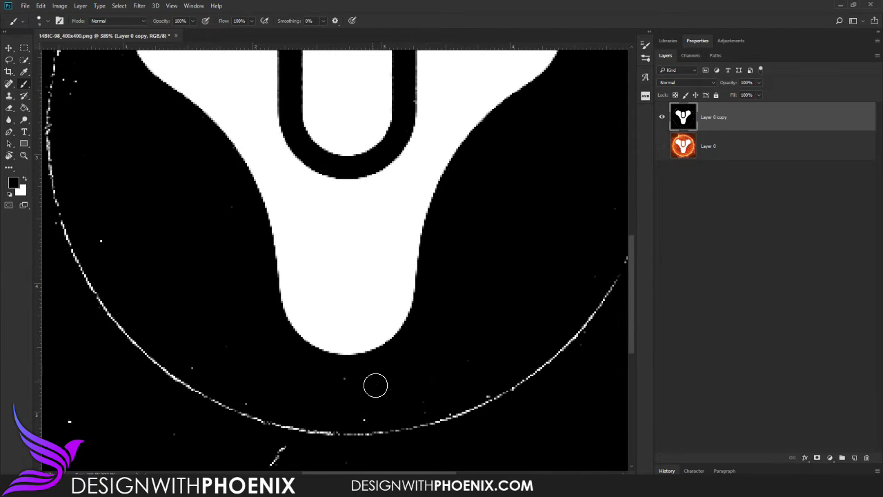
pyautogui.moveTo(426, 423)
pyautogui.mouseDown()
pyautogui.moveTo(447, 399)
pyautogui.moveTo(412, 430)
pyautogui.moveTo(377, 434)
pyautogui.moveTo(237, 414)
pyautogui.moveTo(225, 401)
pyautogui.moveTo(255, 409)
pyautogui.moveTo(204, 388)
pyautogui.moveTo(192, 367)
pyautogui.moveTo(207, 400)
pyautogui.moveTo(105, 324)
pyautogui.moveTo(147, 356)
pyautogui.mouseUp()
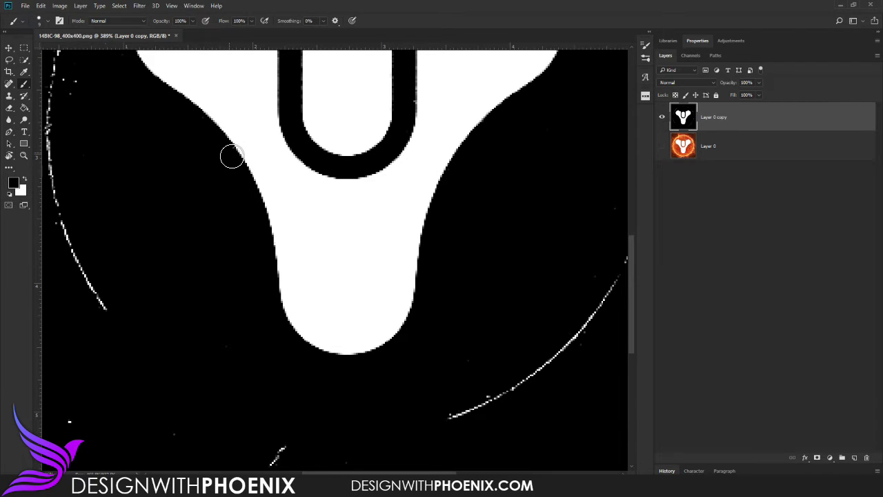
# Enlarge the brush and paint out the rest of the thin white ring and the nearby specks around the emblem
pyautogui.click(25, 157)
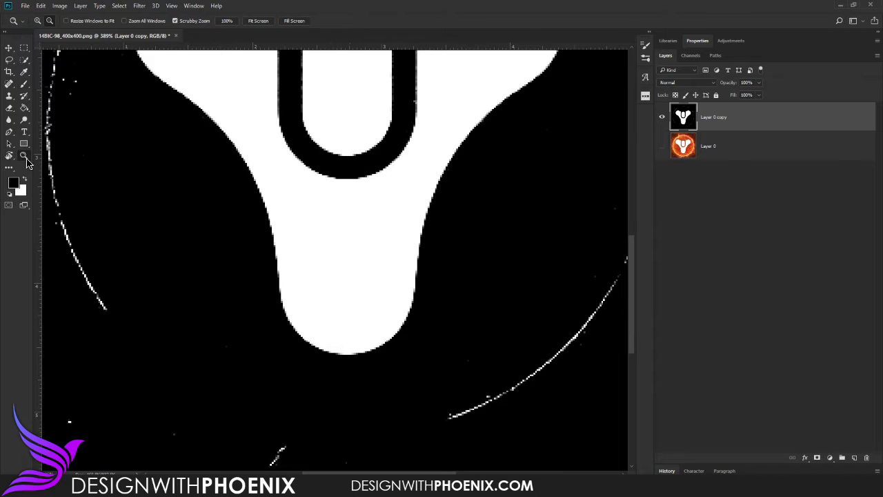
pyautogui.moveTo(383, 278); pyautogui.dragTo(363, 288)
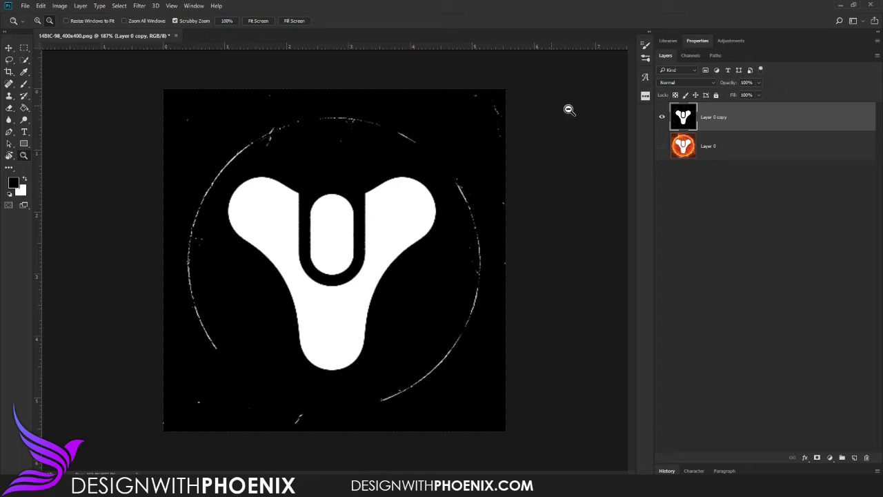
pyautogui.click(23, 84)
pyautogui.click(46, 22)
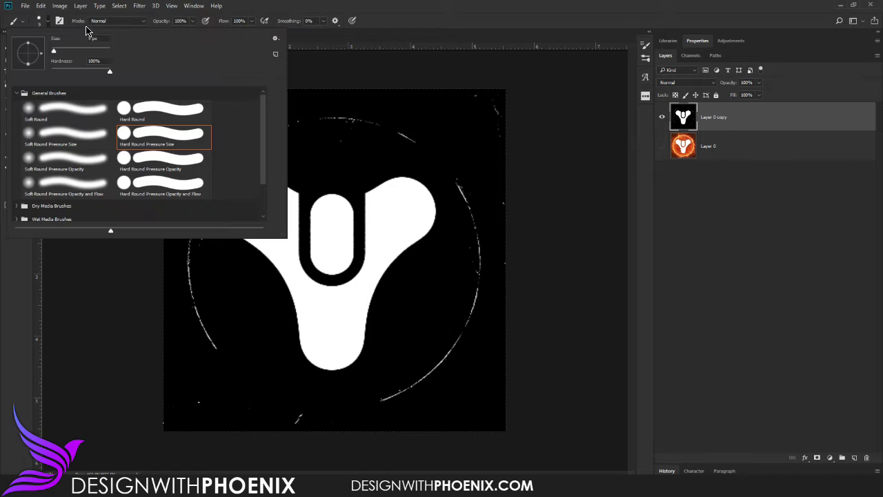
pyautogui.scroll(14, 102, 41)
pyautogui.scroll(5, 103, 42)
pyautogui.click(290, 4)
pyautogui.moveTo(274, 149)
pyautogui.mouseDown()
pyautogui.moveTo(367, 121)
pyautogui.moveTo(389, 134)
pyautogui.moveTo(352, 145)
pyautogui.moveTo(435, 150)
pyautogui.moveTo(458, 163)
pyautogui.moveTo(494, 269)
pyautogui.moveTo(462, 353)
pyautogui.moveTo(419, 391)
pyautogui.moveTo(319, 415)
pyautogui.moveTo(280, 404)
pyautogui.moveTo(247, 374)
pyautogui.moveTo(210, 329)
pyautogui.moveTo(200, 291)
pyautogui.moveTo(207, 204)
pyautogui.moveTo(235, 162)
pyautogui.mouseUp()
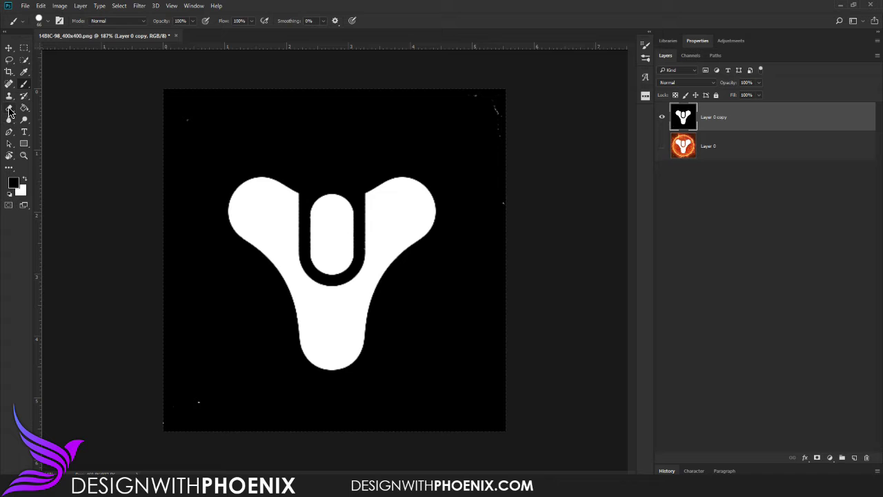
# Erase the black background above, beside, below and inside the emblem using the Background Eraser at 188 px
pyautogui.click(9, 109)
pyautogui.click(49, 116)
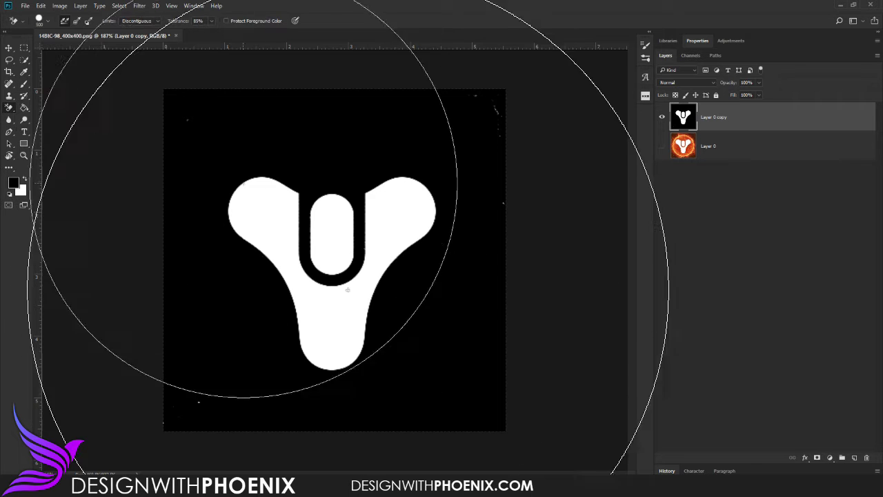
pyautogui.click(44, 21)
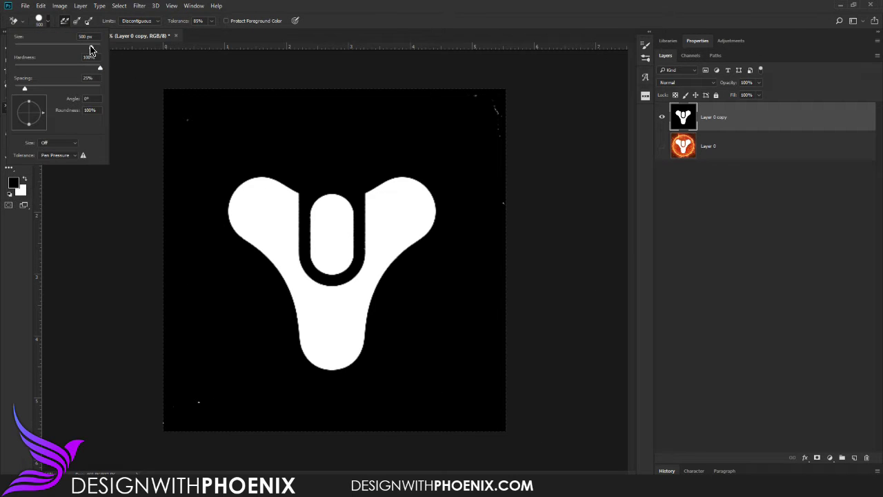
pyautogui.moveTo(90, 47); pyautogui.dragTo(81, 46)
pyautogui.press('Return')
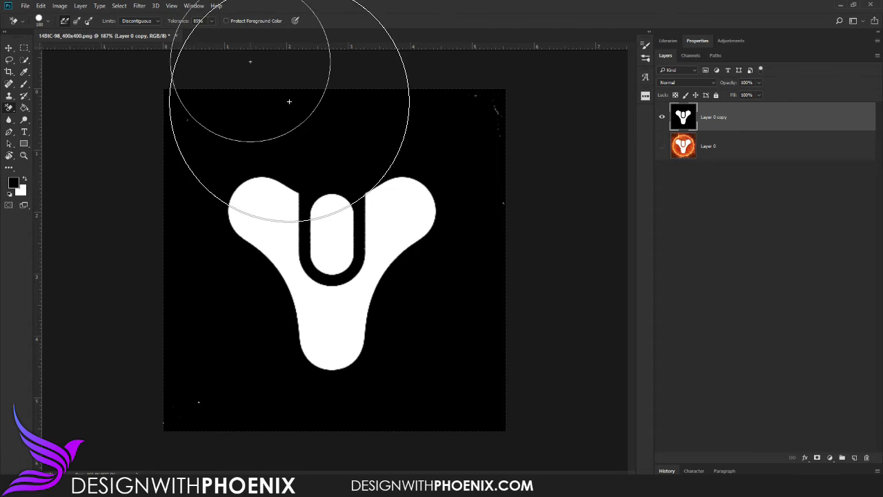
pyautogui.click(356, 181)
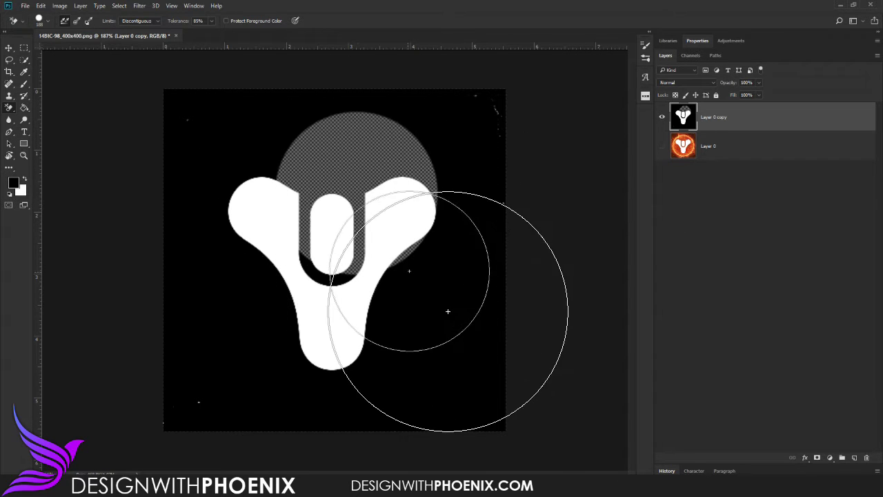
pyautogui.click(445, 235)
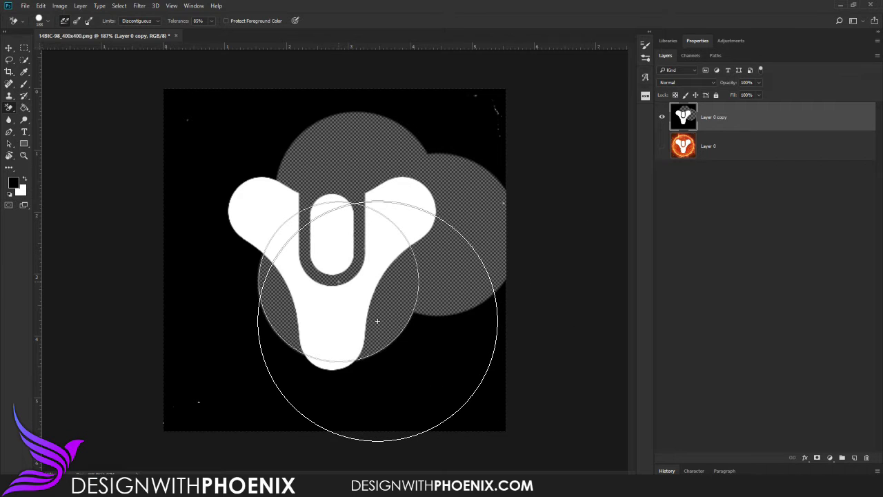
pyautogui.click(231, 238)
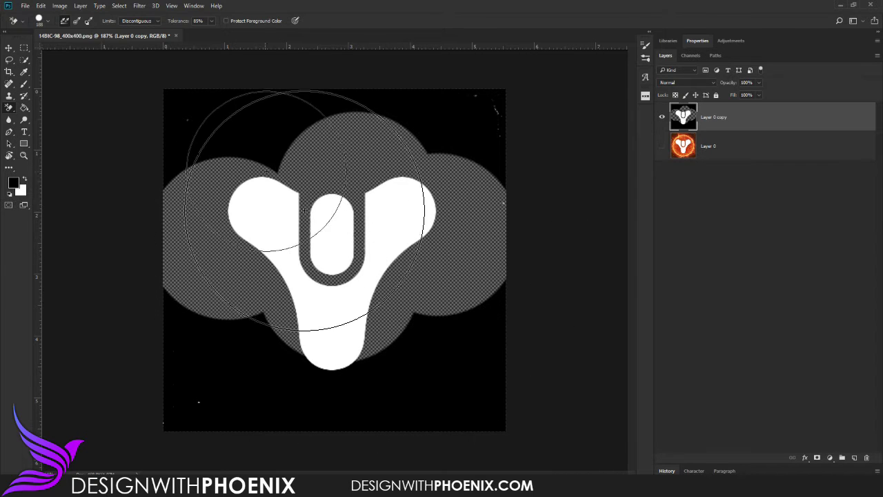
pyautogui.click(335, 397)
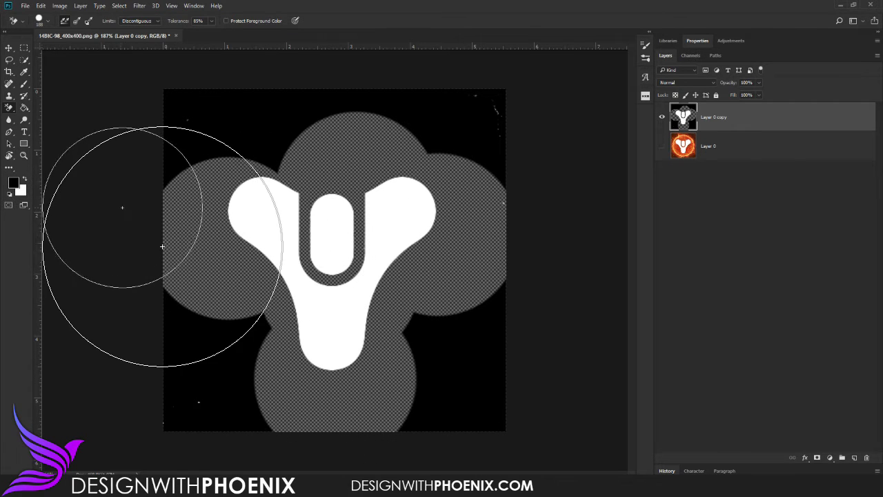
pyautogui.rightClick(9, 110)
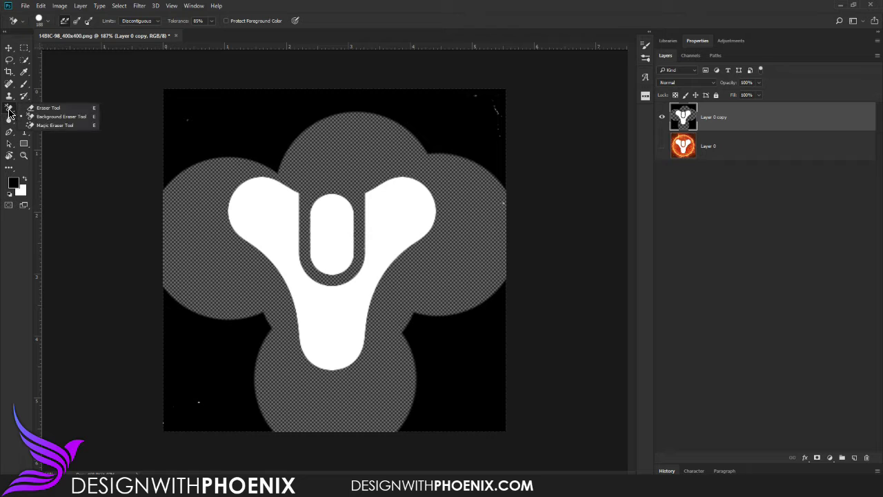
pyautogui.click(8, 110)
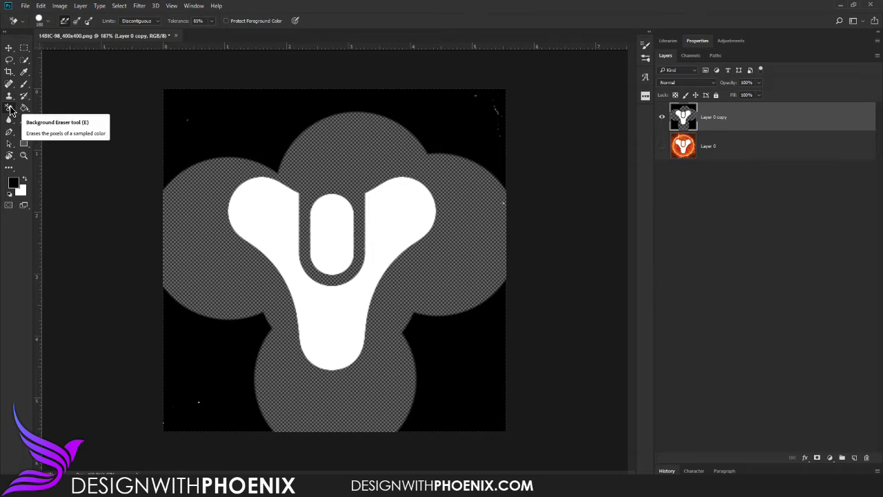
# Erase the remaining black areas in all four corners around the emblem with the regular Eraser at 83 px
pyautogui.rightClick(9, 108)
pyautogui.click(50, 109)
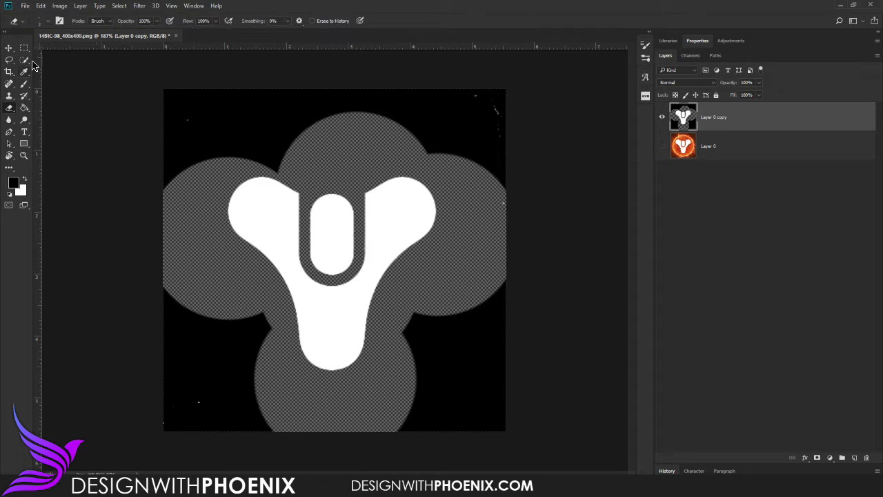
pyautogui.click(45, 22)
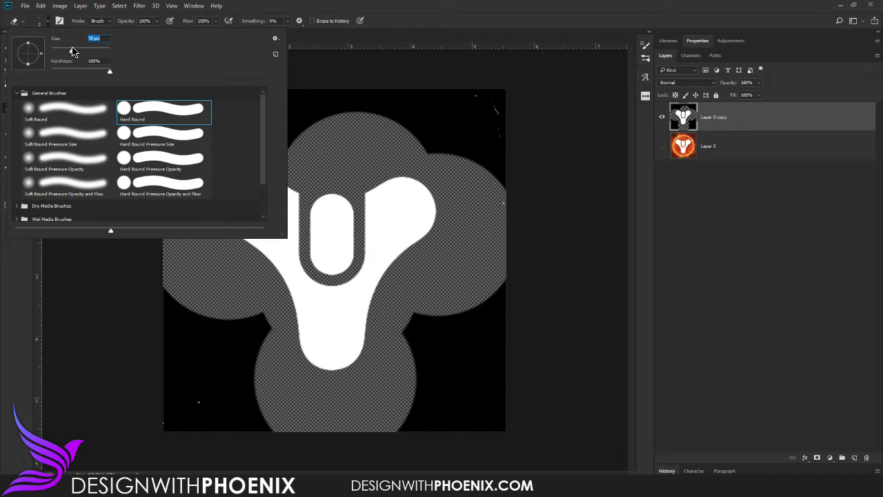
pyautogui.moveTo(74, 51); pyautogui.dragTo(86, 50)
pyautogui.press('Return')
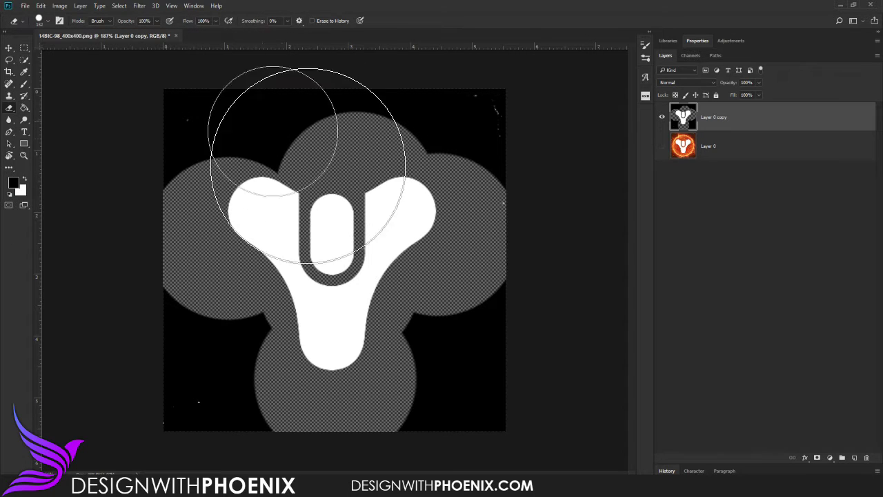
pyautogui.click(45, 22)
pyautogui.moveTo(88, 51); pyautogui.dragTo(81, 51)
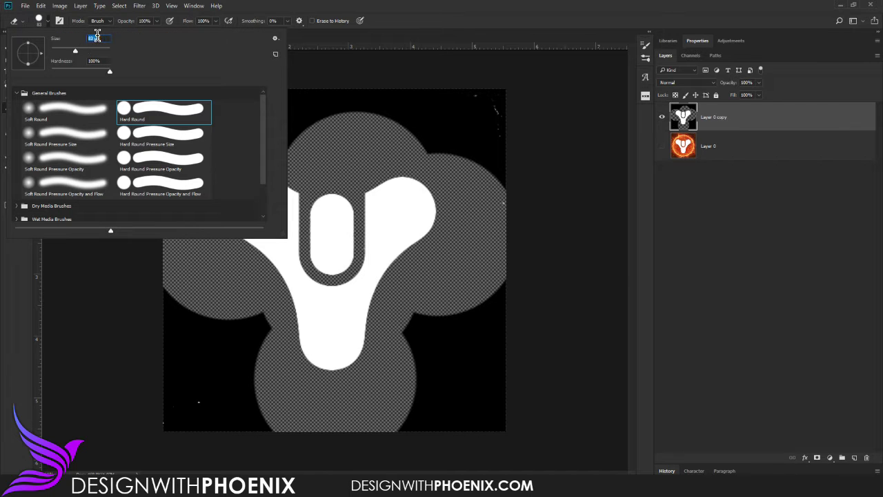
pyautogui.press('Return')
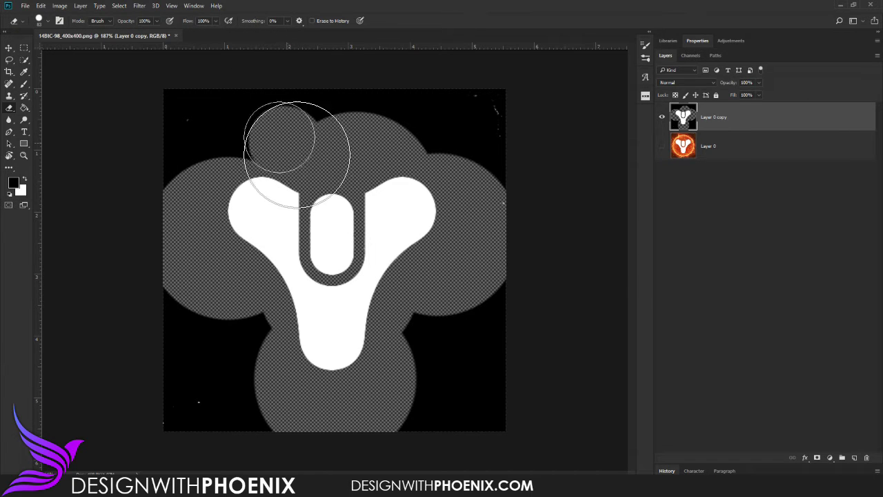
pyautogui.moveTo(297, 154)
pyautogui.mouseDown()
pyautogui.moveTo(242, 129)
pyautogui.moveTo(188, 150)
pyautogui.moveTo(161, 177)
pyautogui.moveTo(148, 252)
pyautogui.moveTo(172, 292)
pyautogui.moveTo(238, 326)
pyautogui.moveTo(242, 377)
pyautogui.moveTo(282, 436)
pyautogui.moveTo(256, 432)
pyautogui.moveTo(209, 352)
pyautogui.moveTo(147, 391)
pyautogui.moveTo(194, 456)
pyautogui.moveTo(337, 471)
pyautogui.moveTo(400, 408)
pyautogui.moveTo(425, 355)
pyautogui.moveTo(458, 324)
pyautogui.moveTo(442, 342)
pyautogui.moveTo(422, 452)
pyautogui.moveTo(460, 416)
pyautogui.moveTo(488, 327)
pyautogui.moveTo(552, 251)
pyautogui.mouseUp()
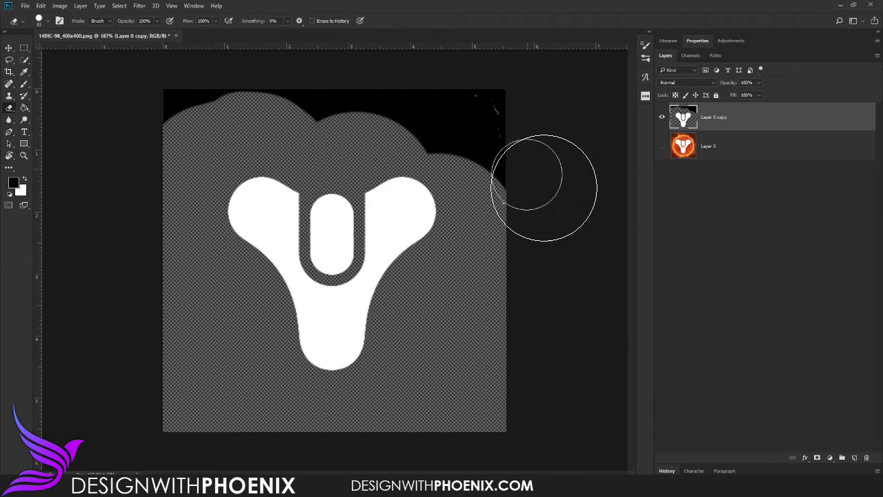
pyautogui.moveTo(543, 188)
pyautogui.mouseDown()
pyautogui.moveTo(541, 215)
pyautogui.moveTo(521, 187)
pyautogui.moveTo(455, 141)
pyautogui.moveTo(298, 134)
pyautogui.moveTo(276, 120)
pyautogui.moveTo(151, 120)
pyautogui.moveTo(174, 131)
pyautogui.moveTo(469, 123)
pyautogui.moveTo(572, 148)
pyautogui.mouseUp()
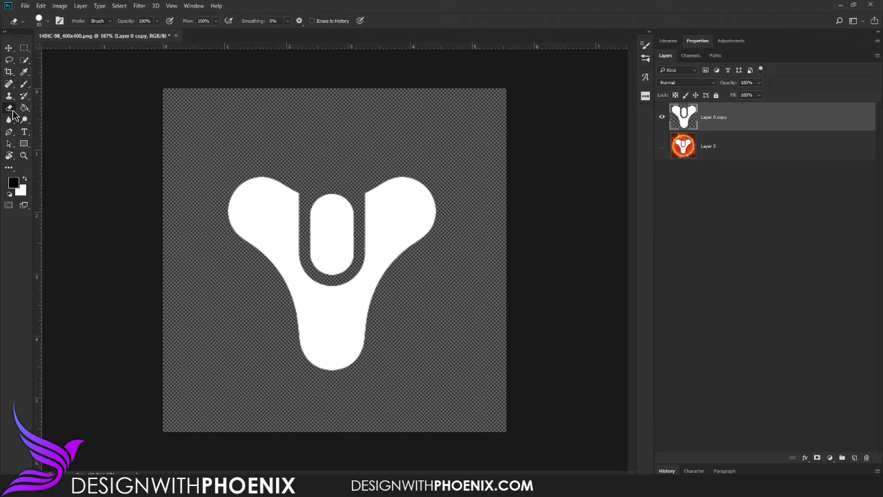
# Select the whole white emblem, including its inner oval, with the Quick Selection tool in add mode
pyautogui.click(24, 48)
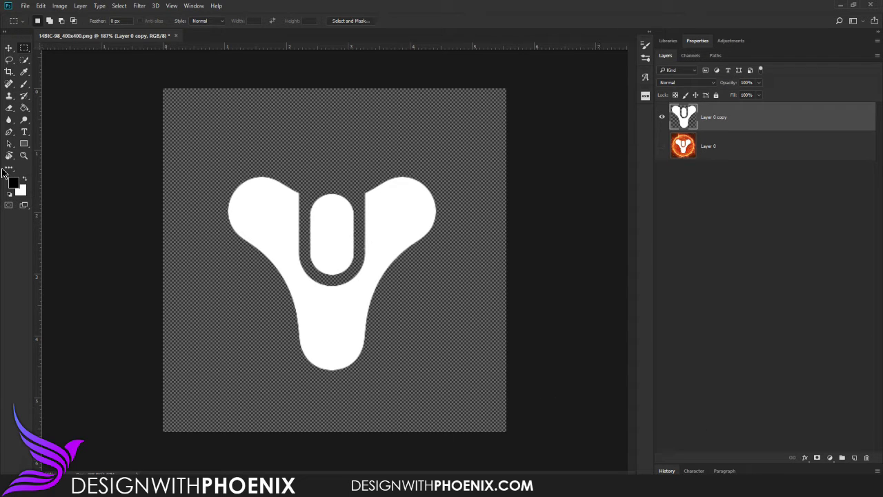
pyautogui.click(10, 132)
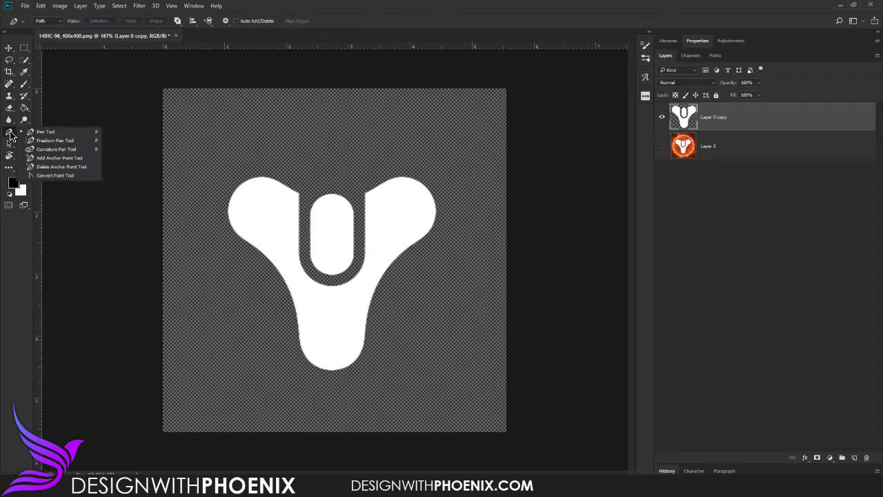
pyautogui.click(24, 49)
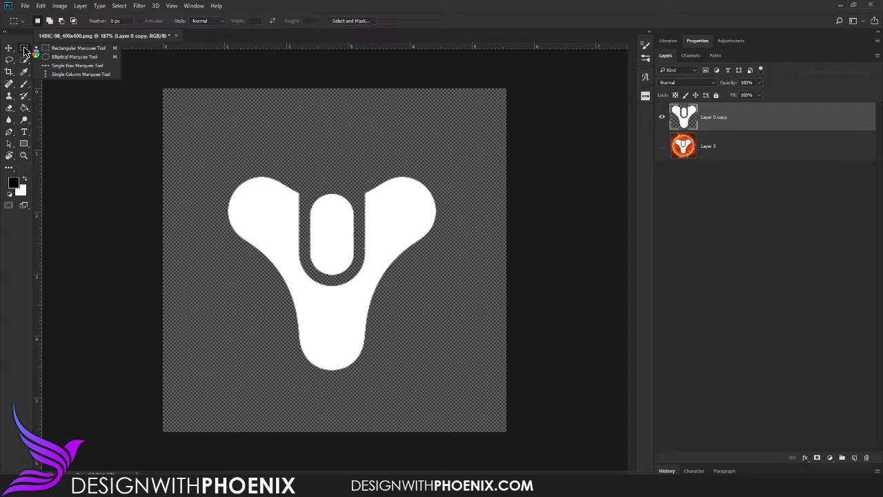
pyautogui.click(23, 59)
pyautogui.click(66, 62)
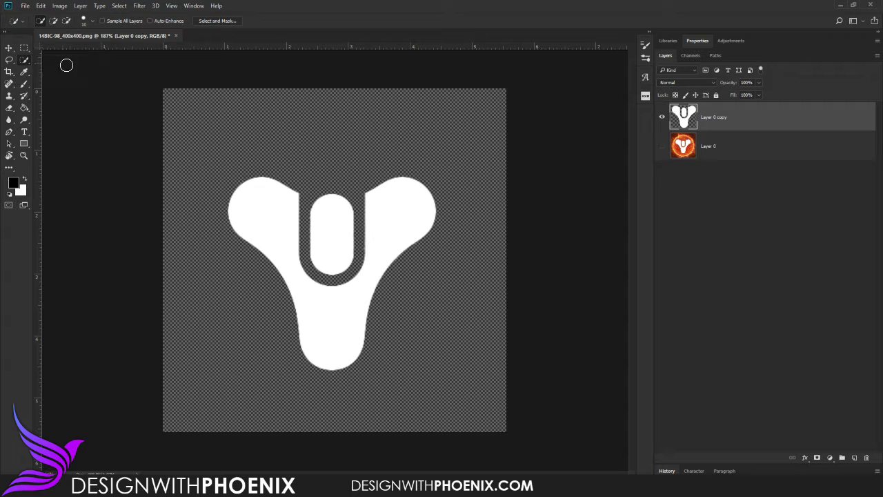
pyautogui.click(54, 21)
pyautogui.moveTo(252, 224)
pyautogui.mouseDown()
pyautogui.moveTo(288, 205)
pyautogui.moveTo(404, 244)
pyautogui.moveTo(344, 338)
pyautogui.mouseUp()
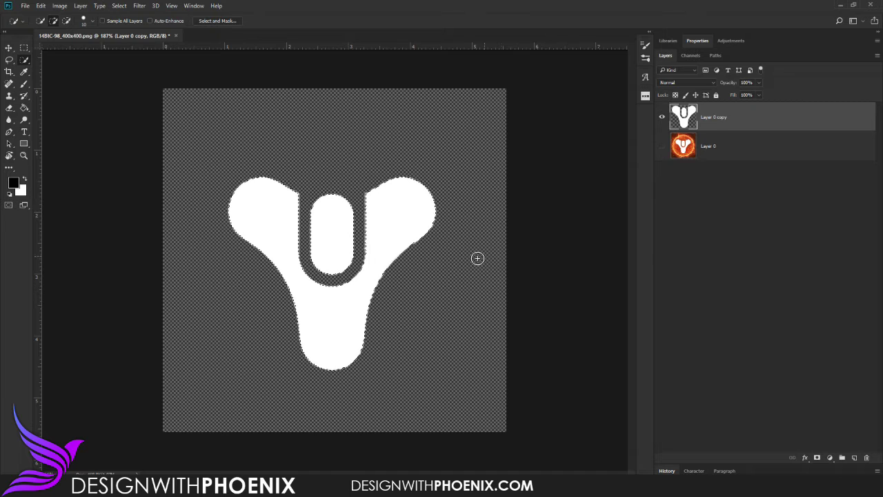
pyautogui.click(318, 259)
# Make a work path from the emblem selection
pyautogui.rightClick(331, 243)
pyautogui.press('Escape')
pyautogui.rightClick(340, 242)
pyautogui.click(353, 303)
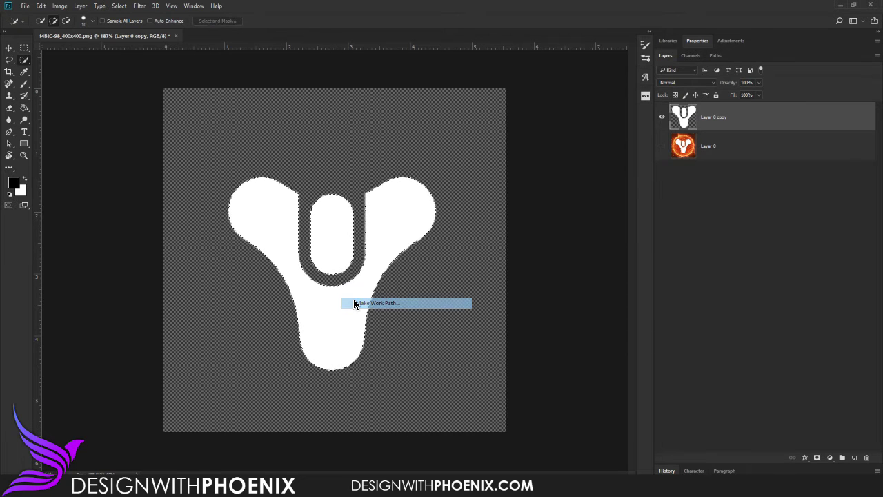
pyautogui.click(485, 164)
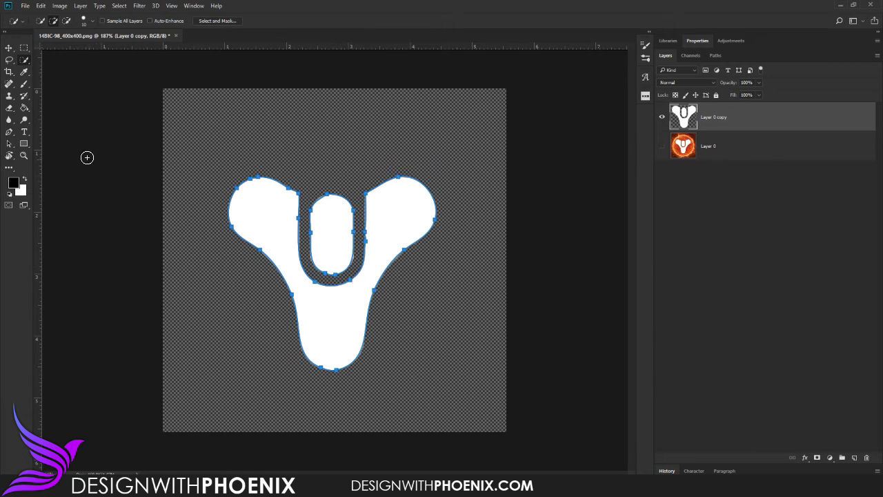
# Inspect the path along the emblem's edges, convert it to a selection and deselect it
pyautogui.click(23, 156)
pyautogui.moveTo(325, 189)
pyautogui.mouseDown()
pyautogui.moveTo(368, 205)
pyautogui.moveTo(322, 201)
pyautogui.mouseUp()
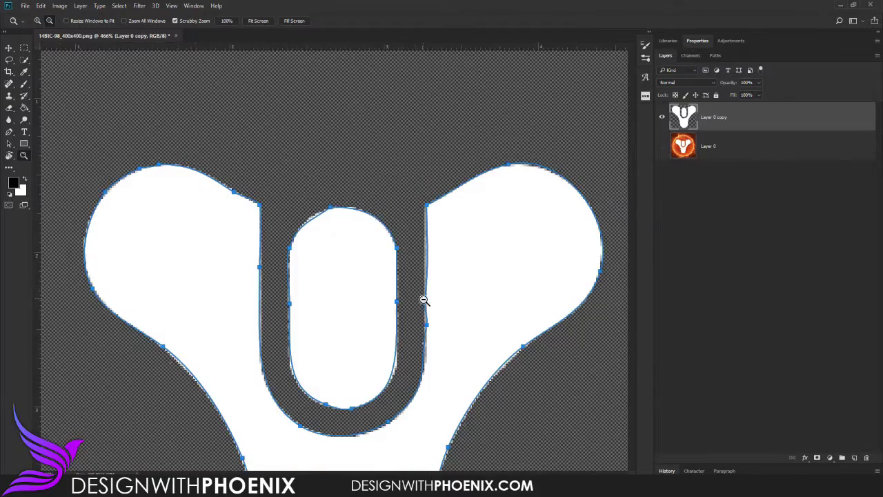
pyautogui.moveTo(422, 297)
pyautogui.mouseDown()
pyautogui.moveTo(396, 277)
pyautogui.moveTo(430, 271)
pyautogui.moveTo(437, 221)
pyautogui.moveTo(432, 295)
pyautogui.moveTo(412, 278)
pyautogui.moveTo(431, 300)
pyautogui.moveTo(419, 290)
pyautogui.mouseUp()
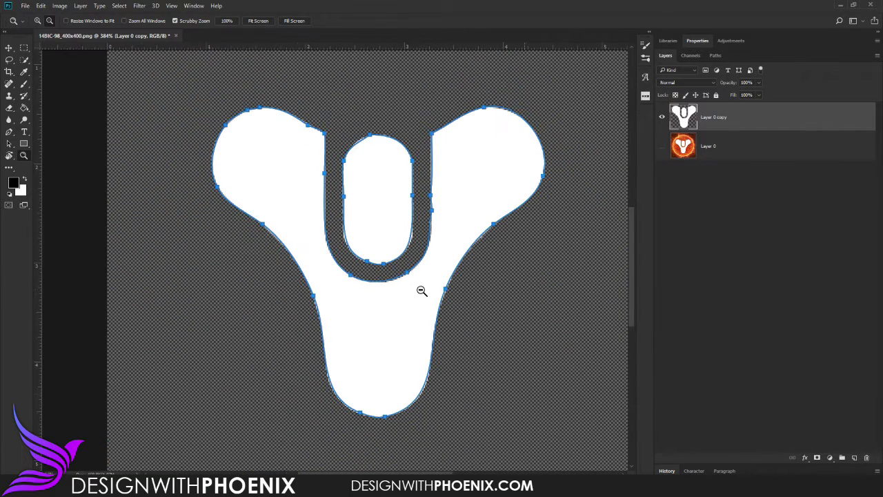
pyautogui.hotkey('ctrl', 'Return')
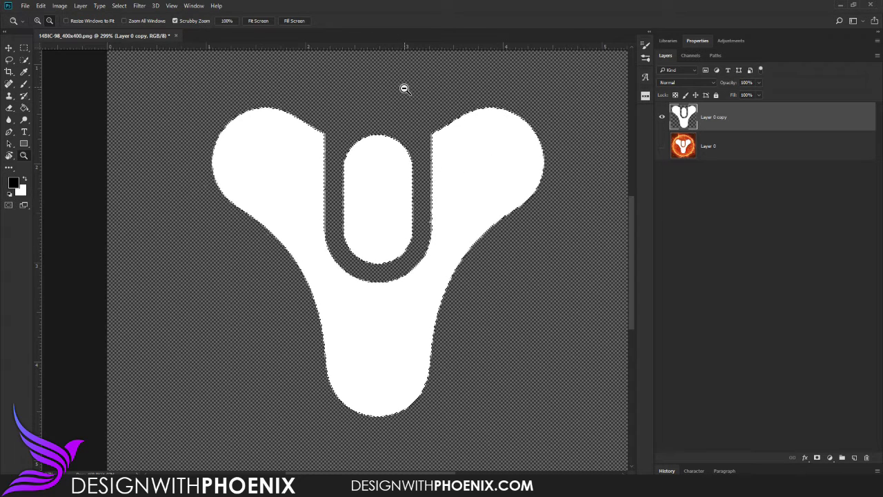
pyautogui.click(25, 62)
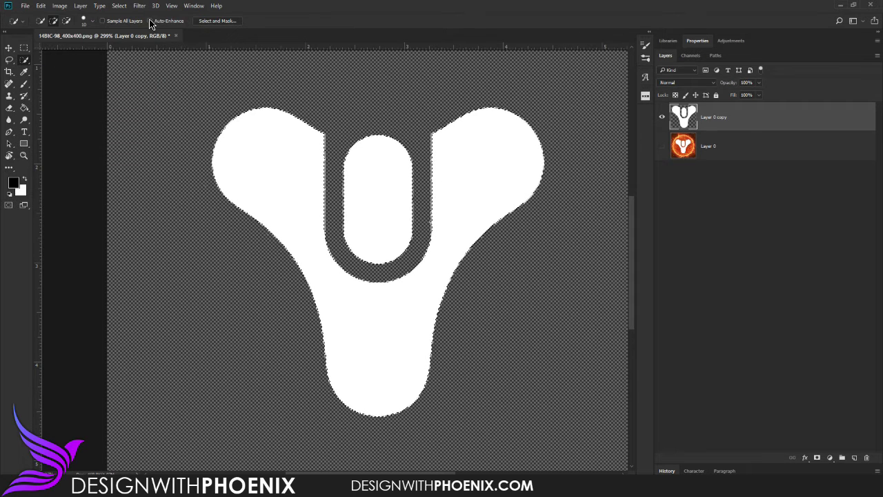
pyautogui.click(42, 22)
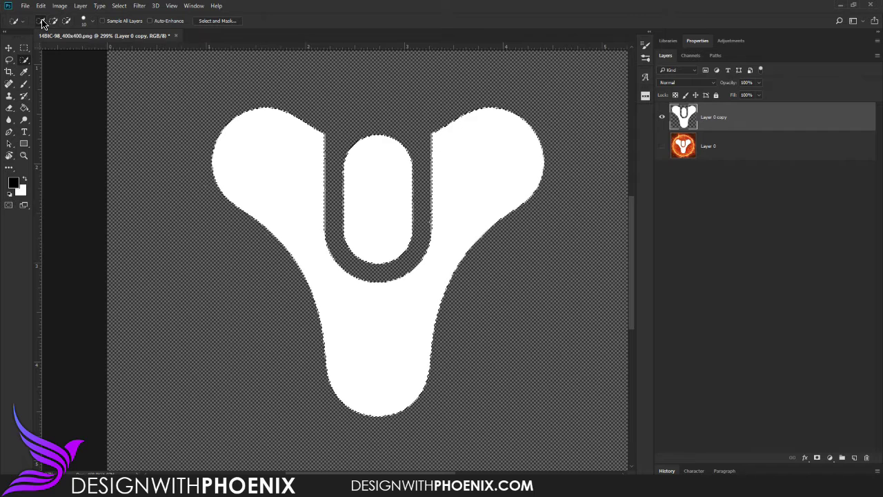
pyautogui.click(9, 48)
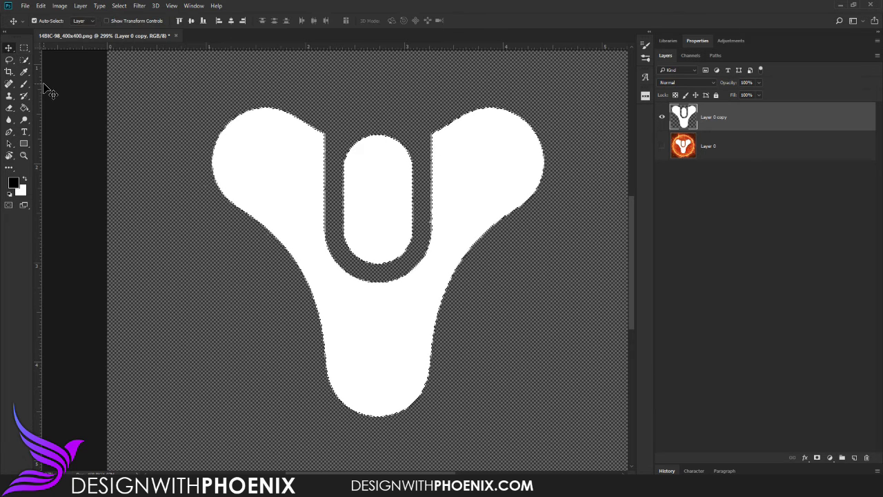
pyautogui.hotkey('ctrl', 'd')
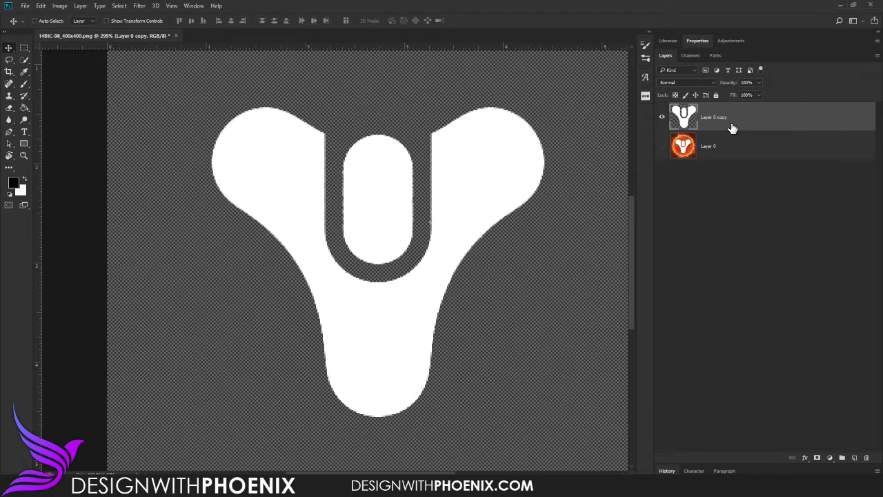
# Duplicate the emblem layer repeatedly up to Layer 0 copy 19 to make the emblem's edges more solid
pyautogui.hotkey('ctrl', 'j')
pyautogui.hotkey('ctrl', 'j')
pyautogui.hotkey('ctrl', 'j')
pyautogui.hotkey('ctrl', 'j')
pyautogui.hotkey('ctrl', 'j')
pyautogui.hotkey('ctrl', 'j')
pyautogui.hotkey('ctrl', 'j')
pyautogui.hotkey('ctrl', 'j')
pyautogui.hotkey('ctrl', 'j')
pyautogui.hotkey('ctrl', 'j')
pyautogui.hotkey('ctrl', 'j')
pyautogui.hotkey('ctrl', 'j')
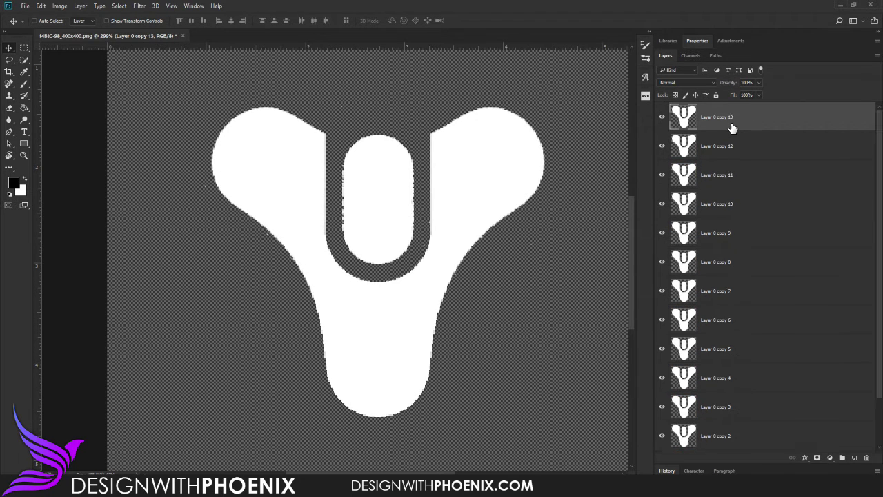
pyautogui.hotkey('ctrl', 'j')
pyautogui.hotkey('ctrl', 'j')
pyautogui.hotkey('ctrl', 'j')
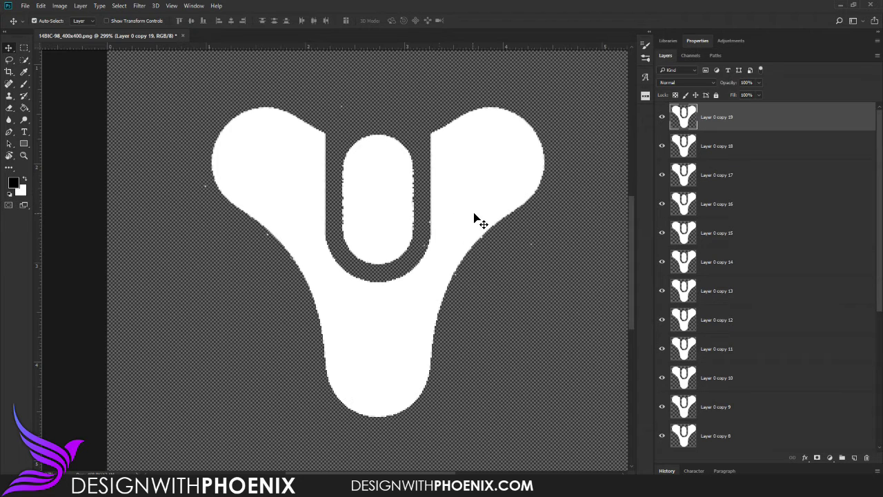
# Merge all the emblem copies from Layer 0 copy to Layer 0 copy 19 into one layer, leaving Layer 0 out
pyautogui.scroll(-4, 817, 336)
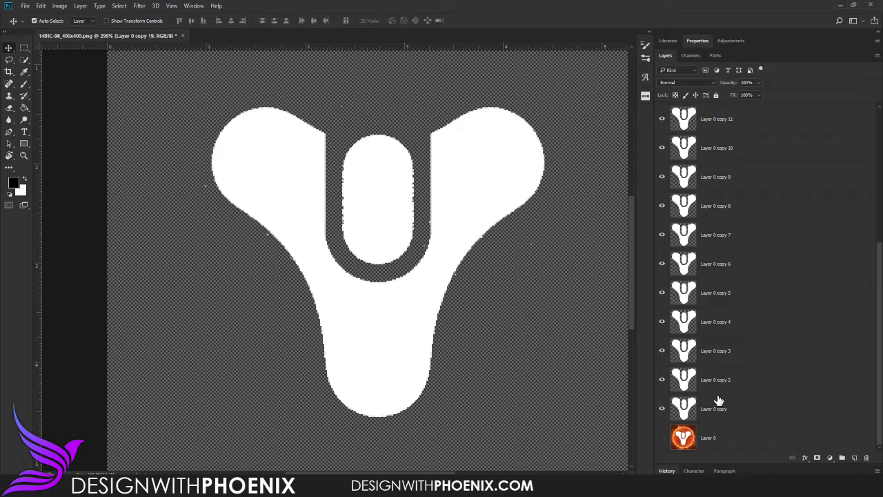
pyautogui.keyDown('shift'); pyautogui.click(728, 408); pyautogui.keyUp('shift')
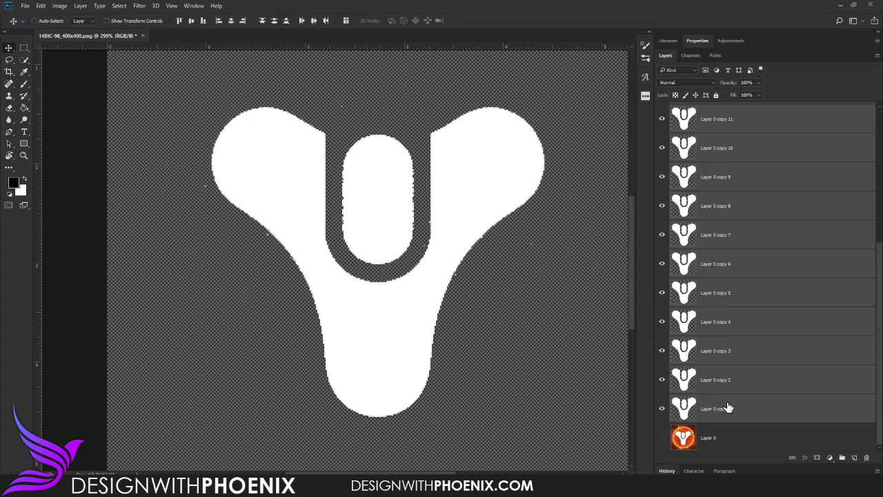
pyautogui.hotkey('ctrl', 'e')
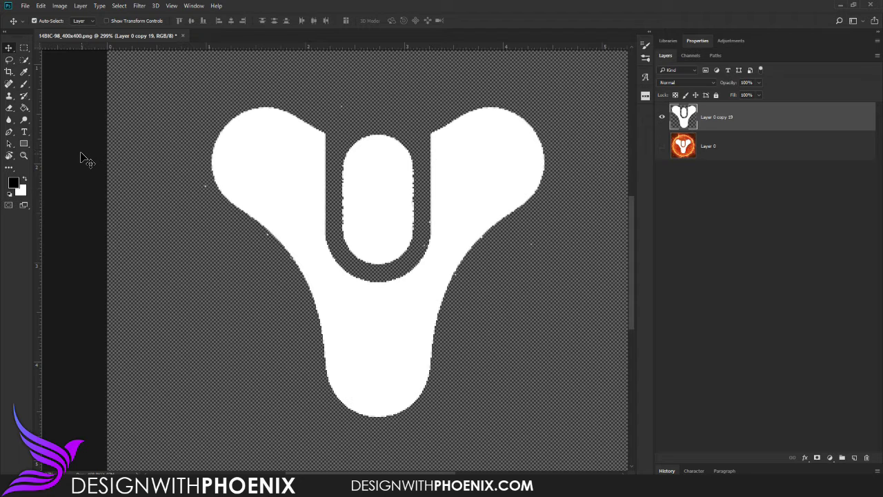
# Switch to the Eraser and reduce its hard round brush to 14 px for the specks around the emblem
pyautogui.click(9, 131)
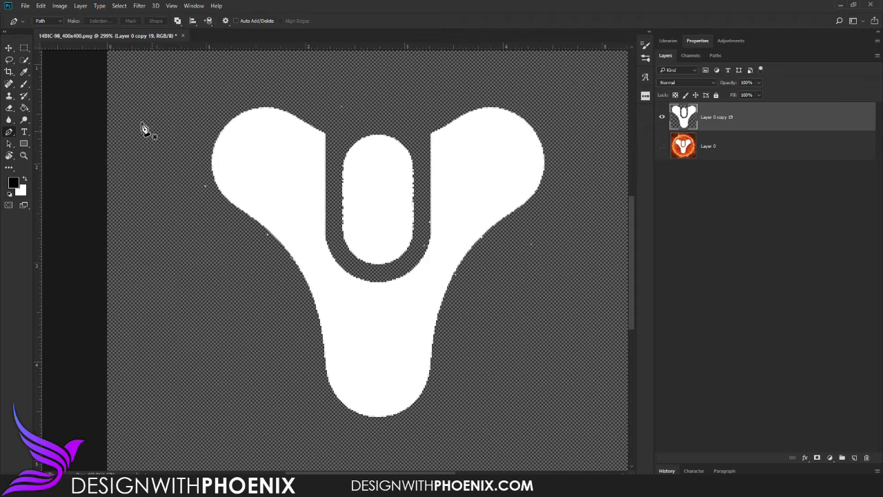
pyautogui.click(24, 84)
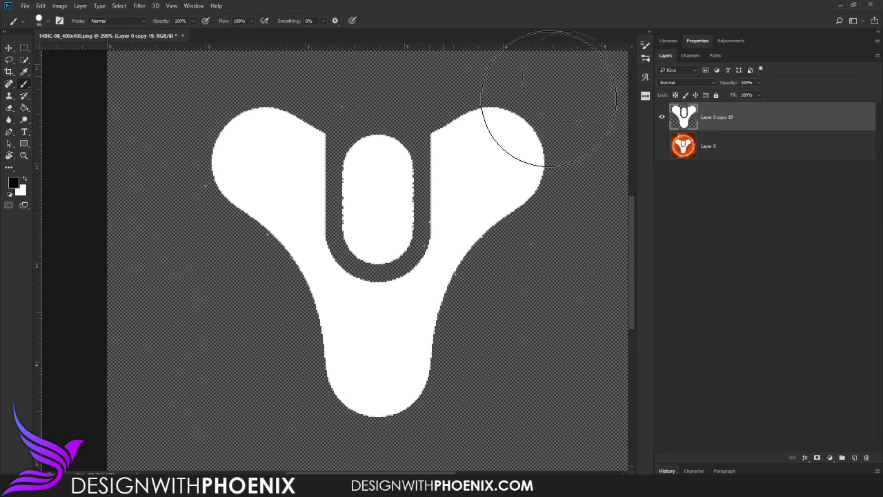
pyautogui.click(9, 109)
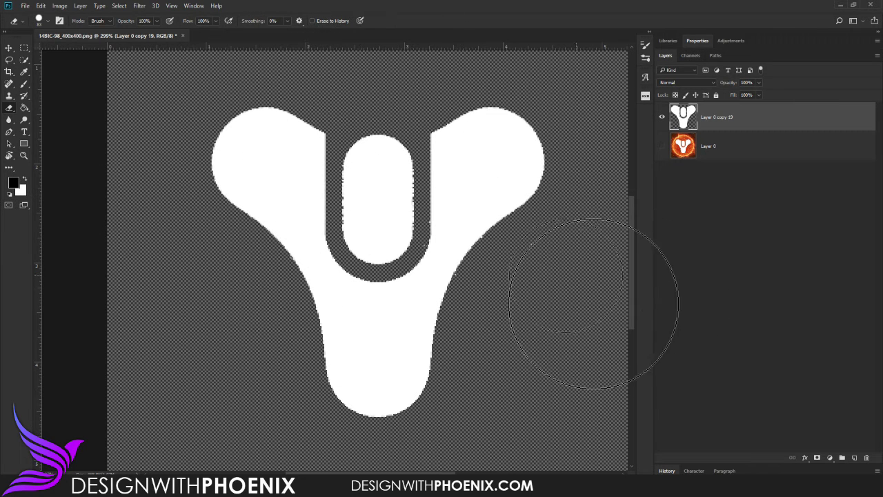
pyautogui.click(47, 21)
pyautogui.moveTo(62, 52); pyautogui.dragTo(57, 53)
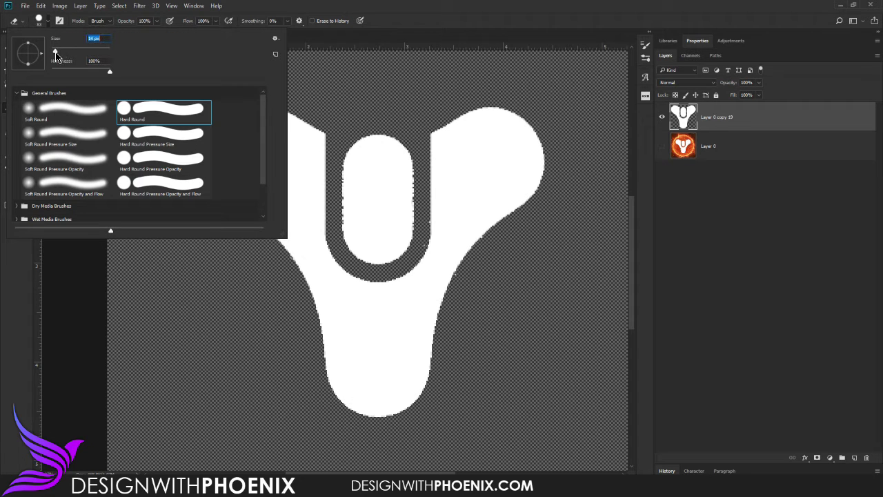
pyautogui.click(330, 2)
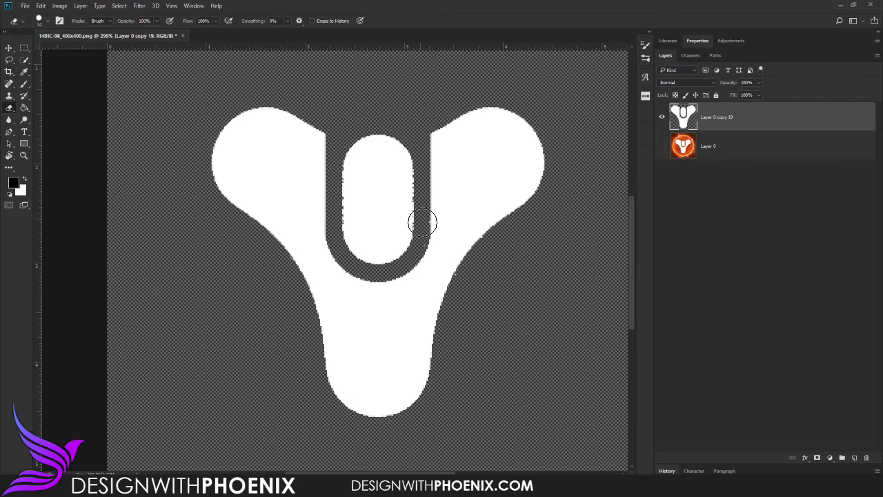
# Reduce the Eraser's hard round brush to 3 px for fine cleanup along the emblem's edges
pyautogui.click(48, 21)
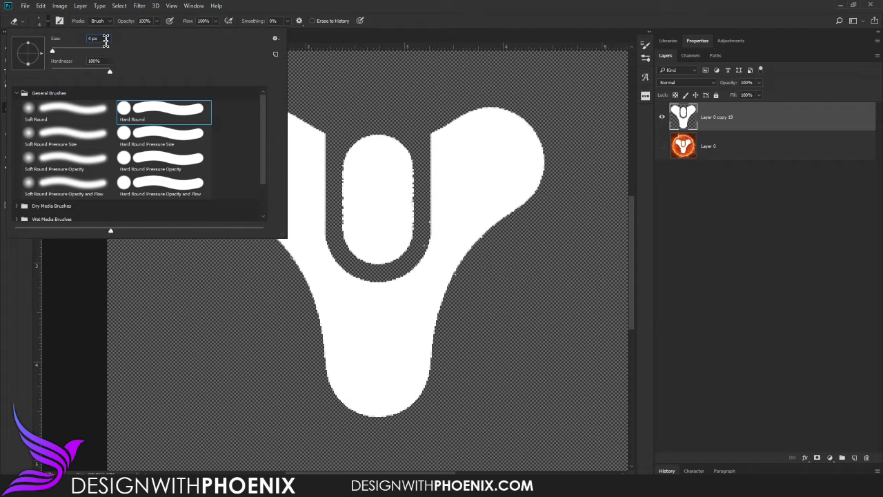
pyautogui.click(357, 3)
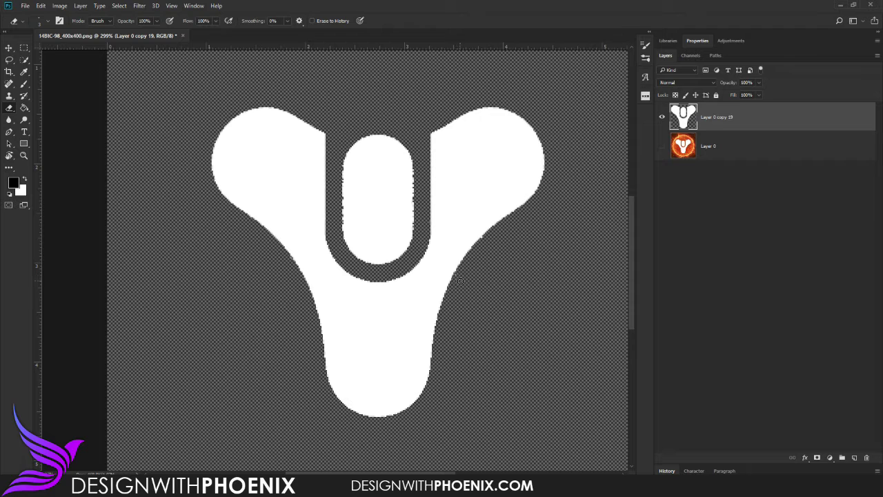
pyautogui.click(44, 23)
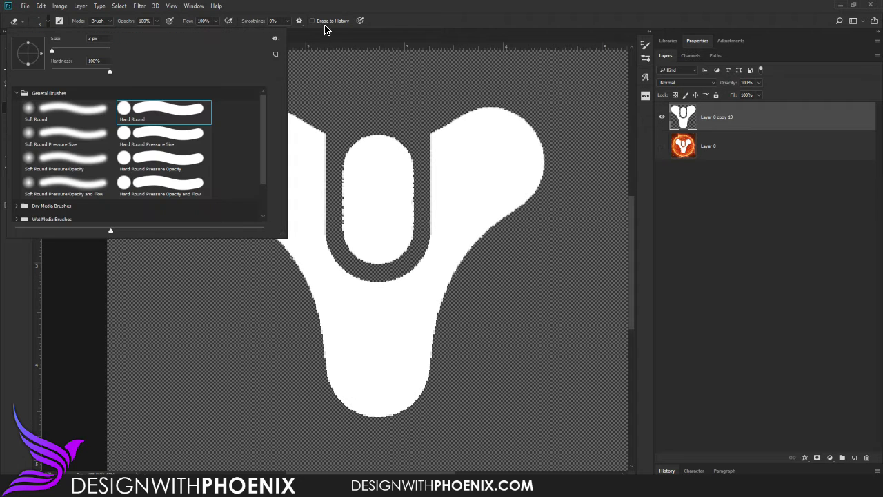
pyautogui.click(370, 99)
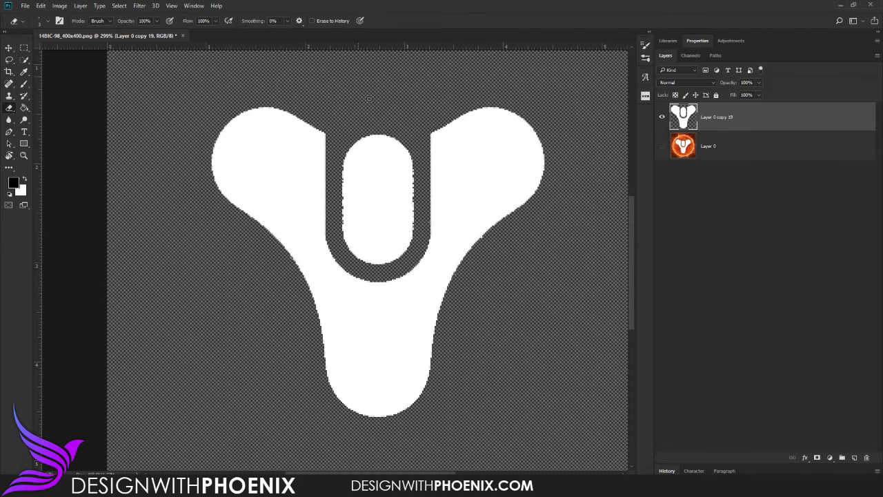
# Draw a white rectangle about 52 × 54 px over the straight middle section of the emblem's inner oval
pyautogui.click(458, 275)
pyautogui.click(8, 47)
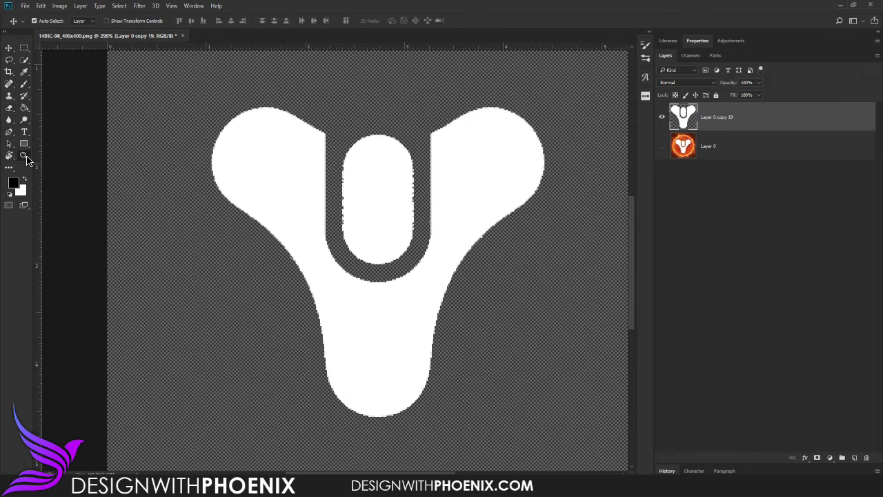
pyautogui.click(24, 156)
pyautogui.moveTo(350, 198); pyautogui.dragTo(402, 191)
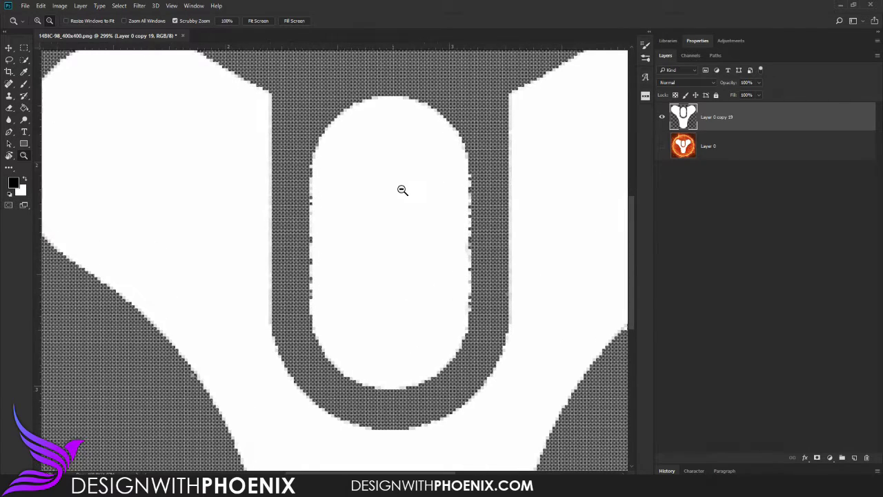
pyautogui.moveTo(23, 145); pyautogui.dragTo(53, 150)
pyautogui.click(25, 180)
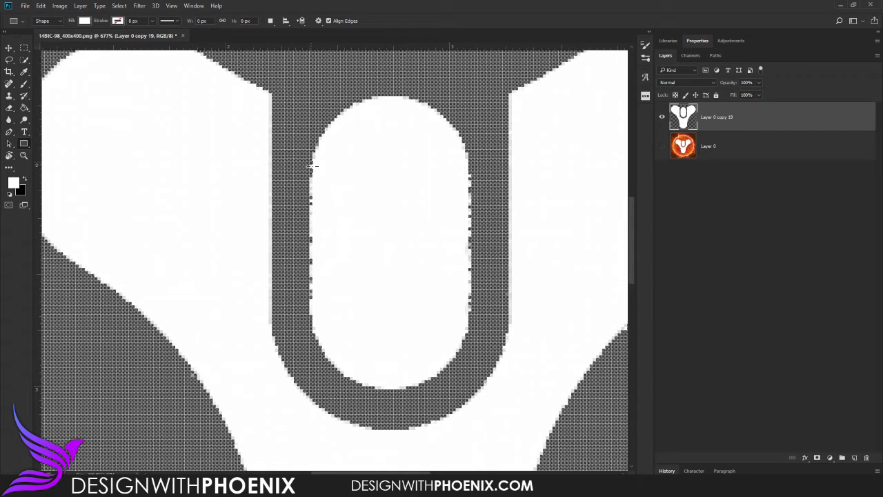
pyautogui.moveTo(310, 166); pyautogui.dragTo(470, 329)
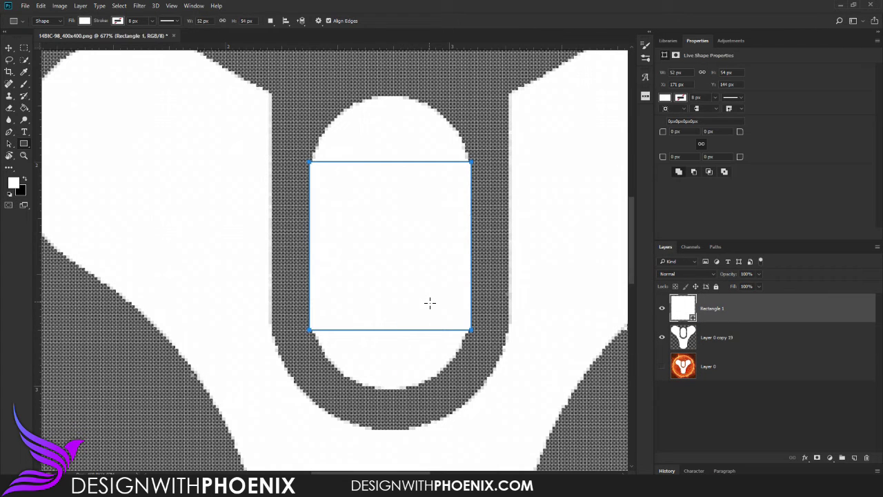
# Narrow the rectangle from both sides to 50 px wide so it fits just inside the oval's jagged edges
pyautogui.hotkey('ctrl', 'z')
pyautogui.hotkey('ctrl', 'z')
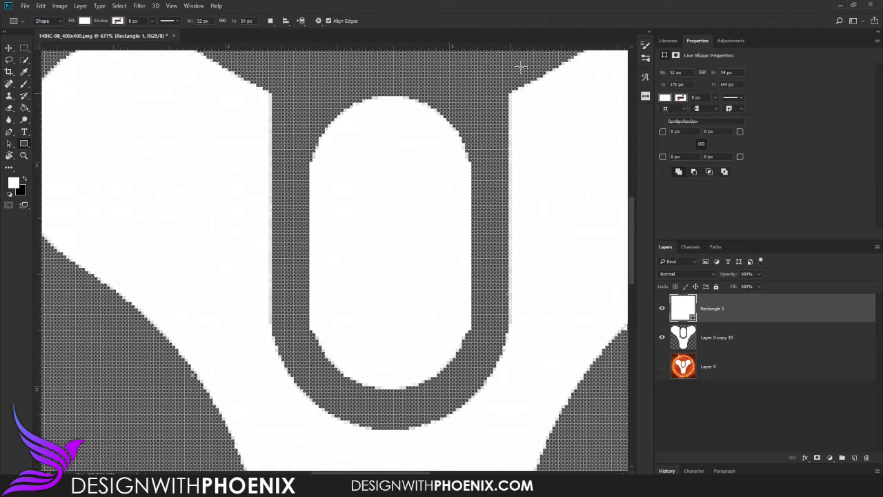
pyautogui.hotkey('ctrl', 't')
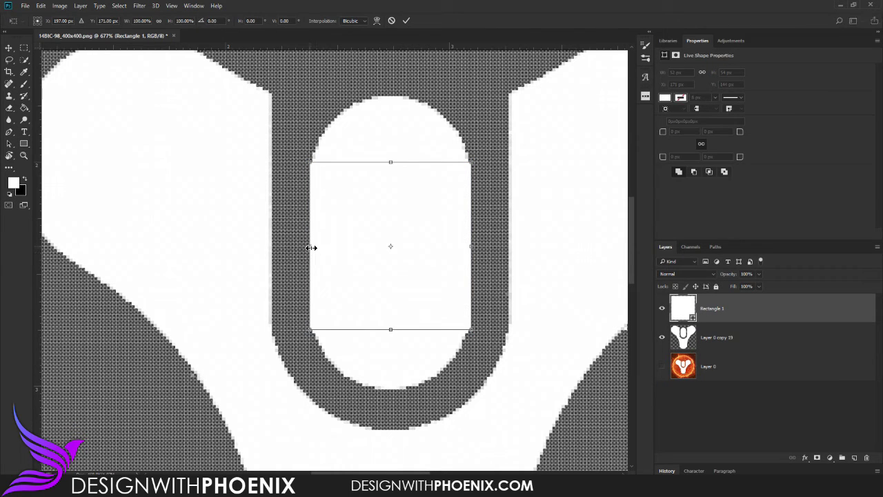
pyautogui.moveTo(310, 247); pyautogui.dragTo(313, 246)
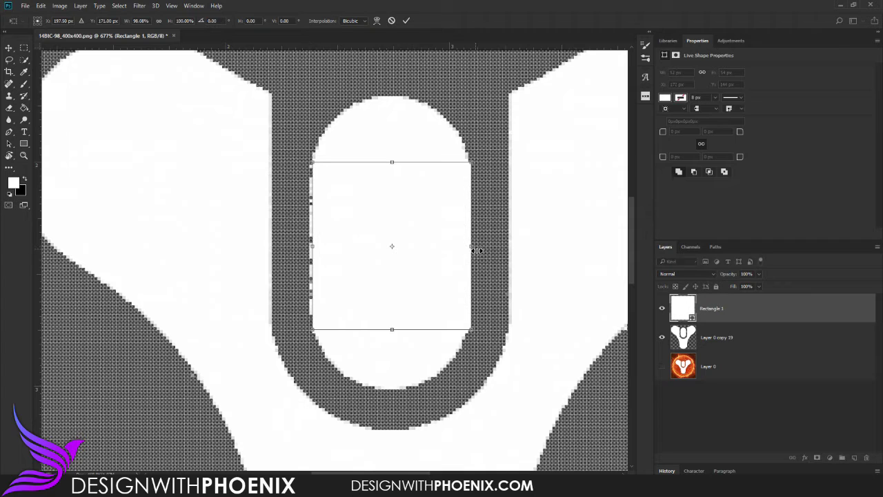
pyautogui.moveTo(477, 250); pyautogui.dragTo(473, 250)
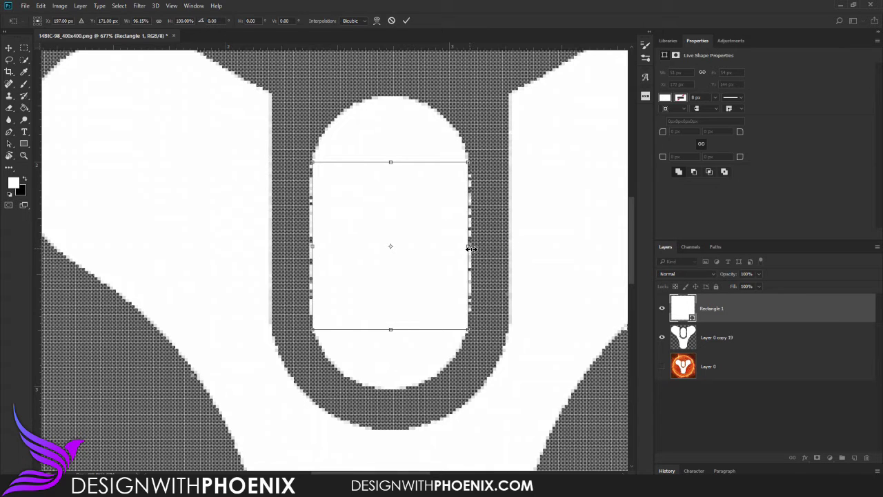
pyautogui.click(406, 21)
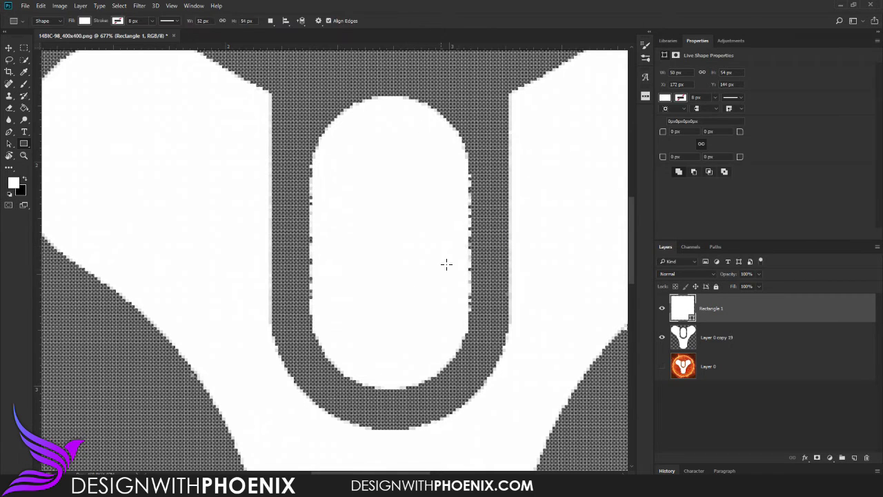
# On Layer 0 copy 19, marquee-select and delete the jagged pixels along both straight sides of the inner oval
pyautogui.click(24, 48)
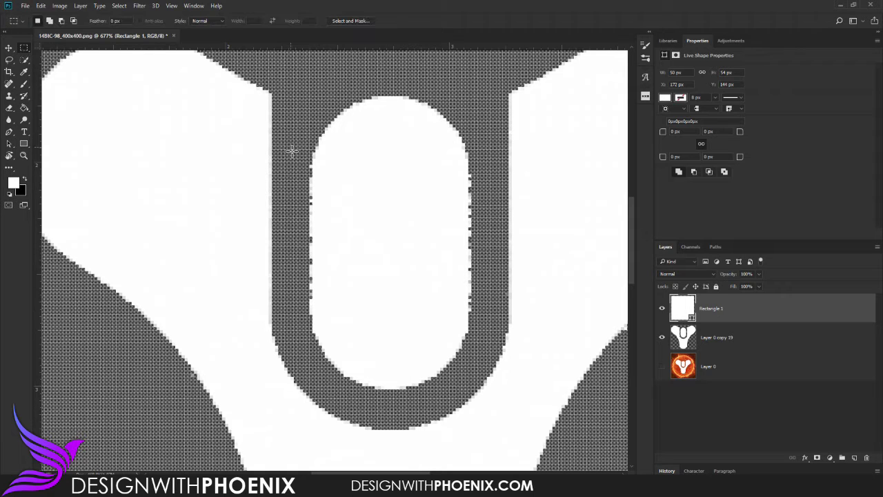
pyautogui.click(740, 349)
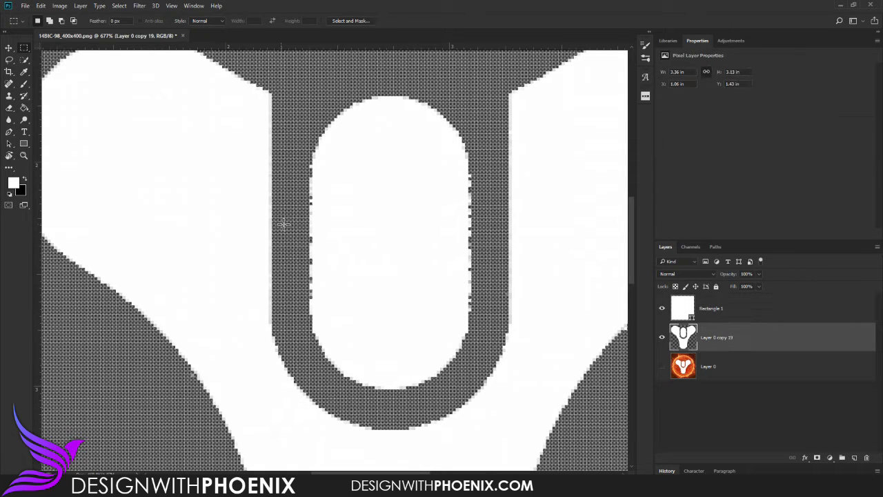
pyautogui.moveTo(297, 155); pyautogui.dragTo(312, 339)
pyautogui.press('Delete')
pyautogui.moveTo(487, 146); pyautogui.dragTo(468, 339)
pyautogui.press('Delete')
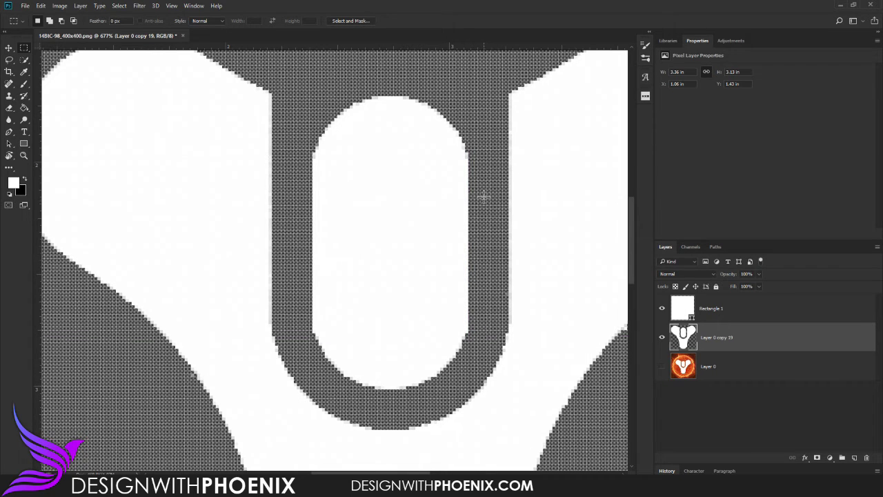
# Duplicate the Rectangle 1 layer and hide the original rectangle
pyautogui.click(7, 49)
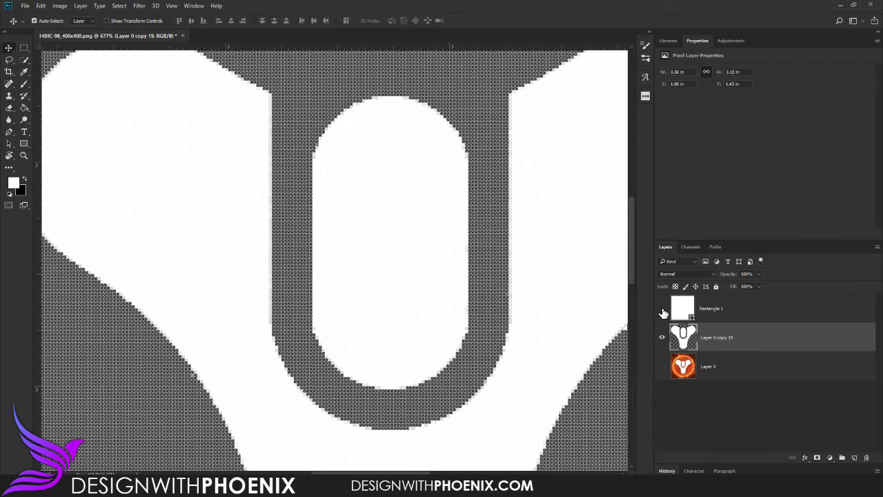
pyautogui.click(705, 307)
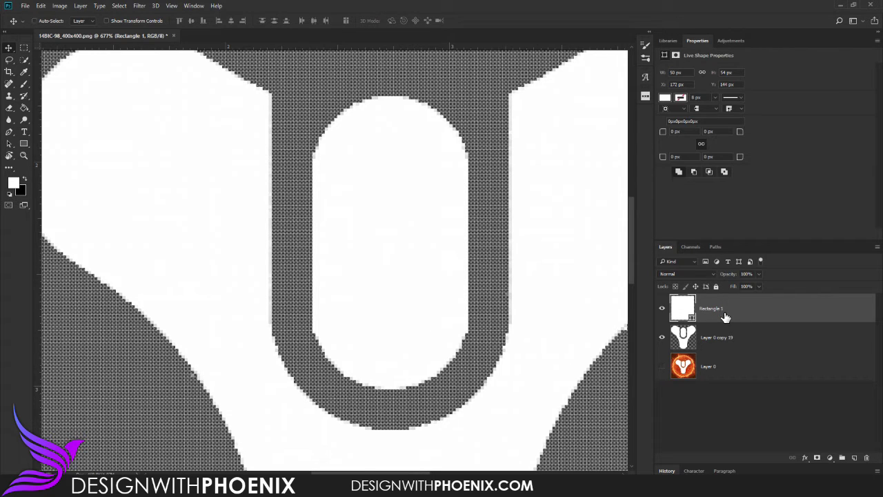
pyautogui.hotkey('ctrl', 'j')
pyautogui.click(663, 338)
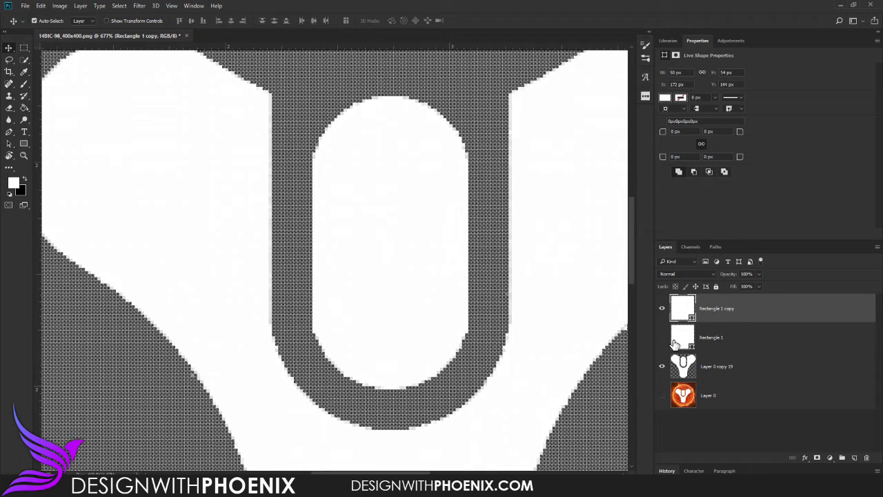
# Transform the rectangle copy into an 8 × 75 px strip covering the inner vertical edge of the emblem's left arm
pyautogui.hotkey('ctrl', 't')
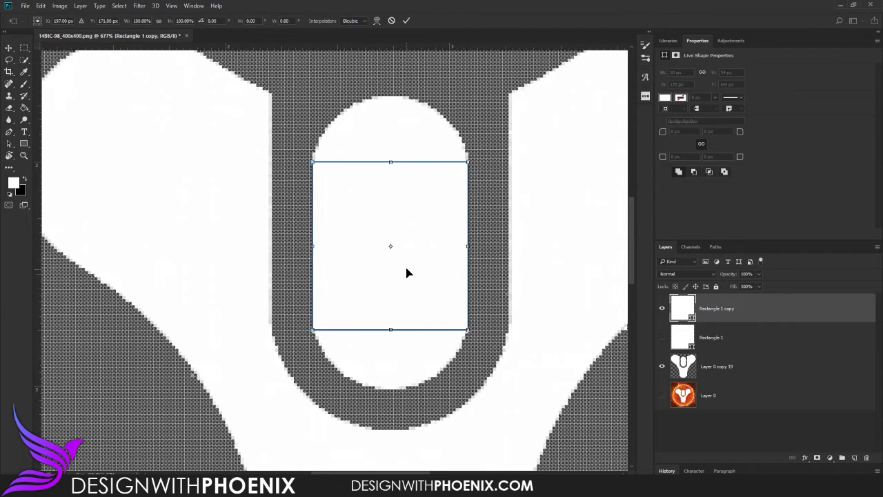
pyautogui.moveTo(404, 270); pyautogui.dragTo(223, 203)
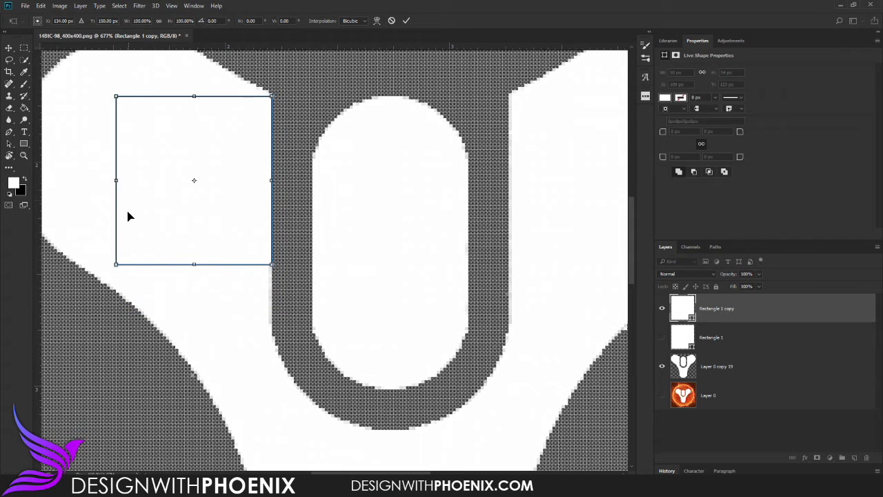
pyautogui.moveTo(116, 181); pyautogui.dragTo(247, 179)
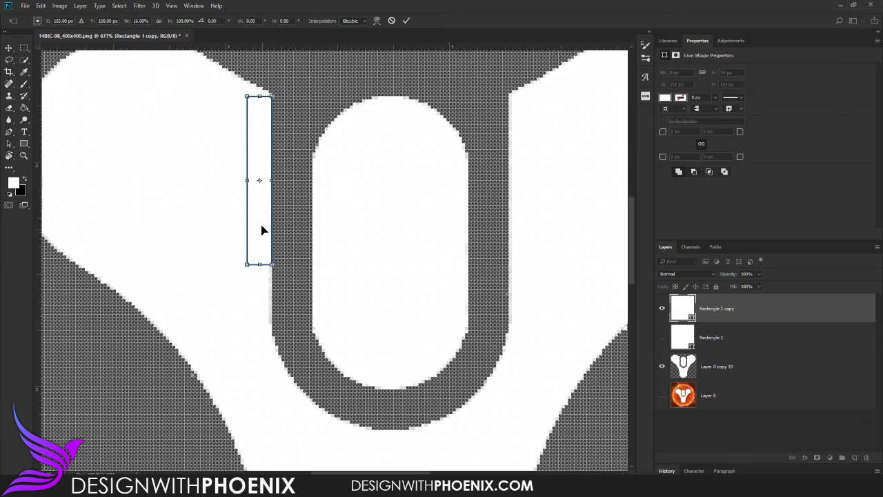
pyautogui.moveTo(260, 269); pyautogui.dragTo(260, 334)
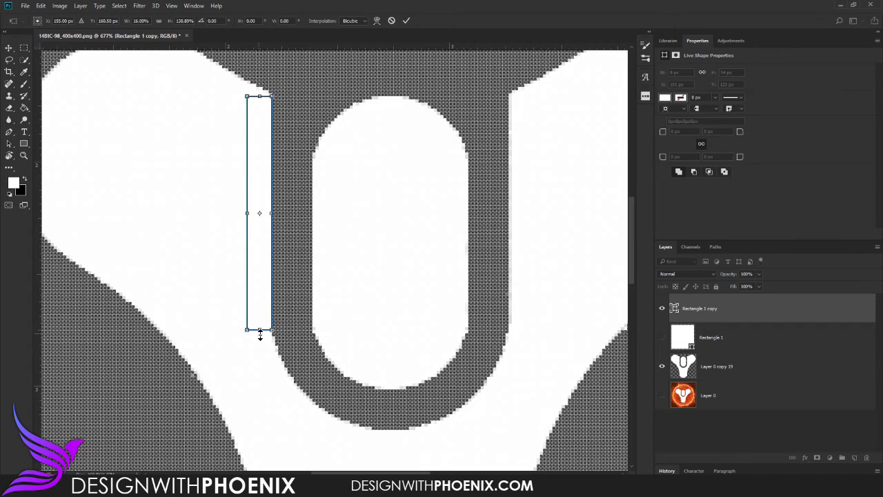
pyautogui.click(406, 21)
# Duplicate the white strip in place, undoing the surplus extra copy
pyautogui.keyDown('alt'); pyautogui.moveTo(442, 350); pyautogui.dragTo(442, 351); pyautogui.keyUp('alt')
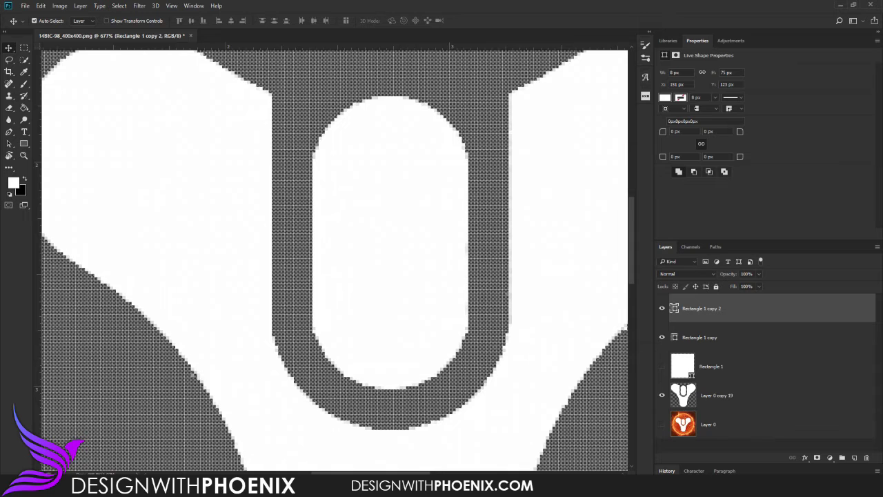
pyautogui.hscroll(2, 592, 404)
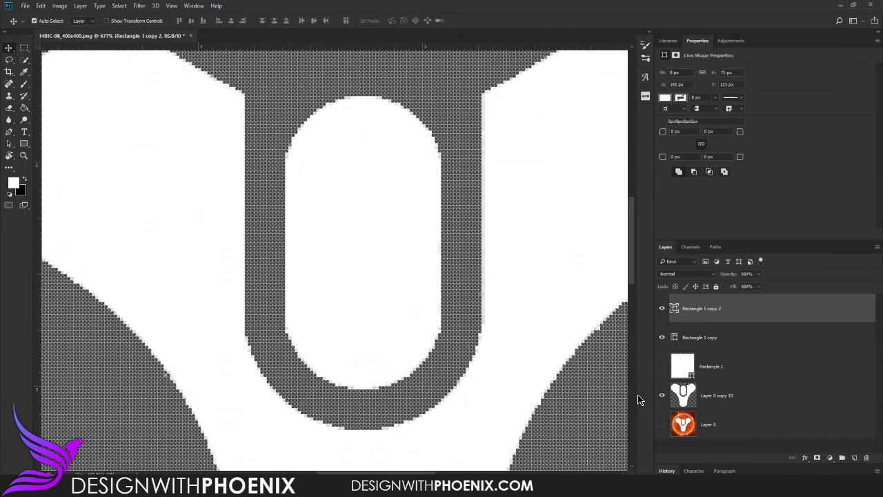
pyautogui.hotkey('ctrl', 'j')
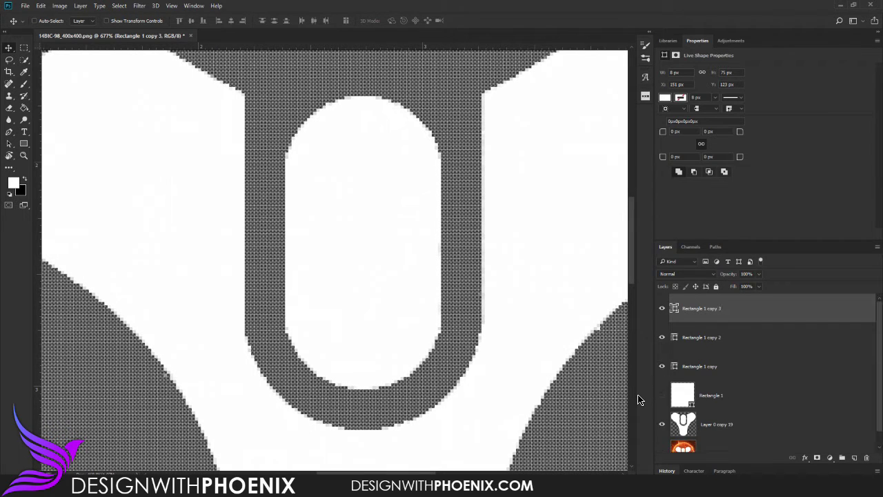
pyautogui.hotkey('ctrl', 'z')
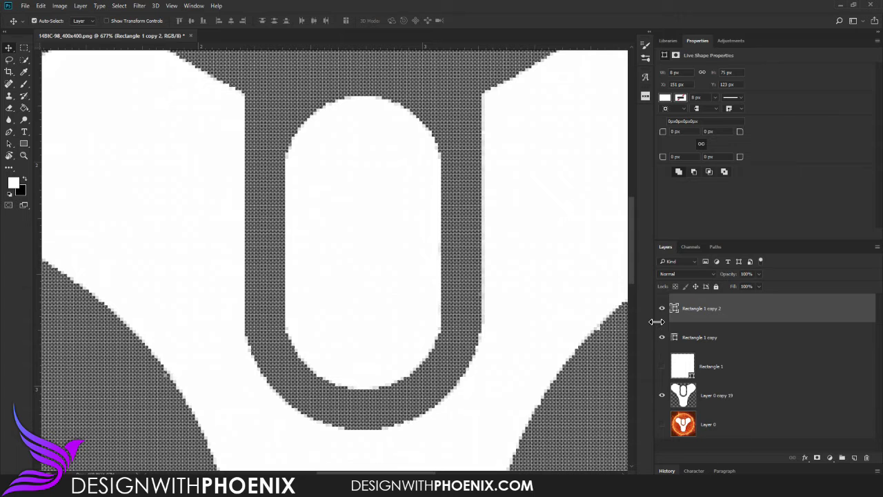
# Hide both strip layers and examine the whole emblem without them
pyautogui.click(661, 307)
pyautogui.click(661, 337)
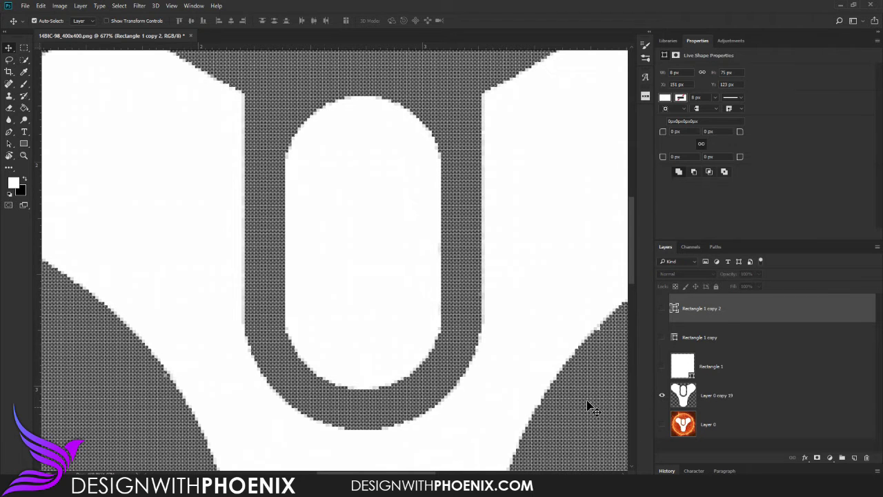
pyautogui.click(25, 155)
pyautogui.keyDown('alt'); pyautogui.scroll(-5, 214, 227); pyautogui.keyUp('alt')
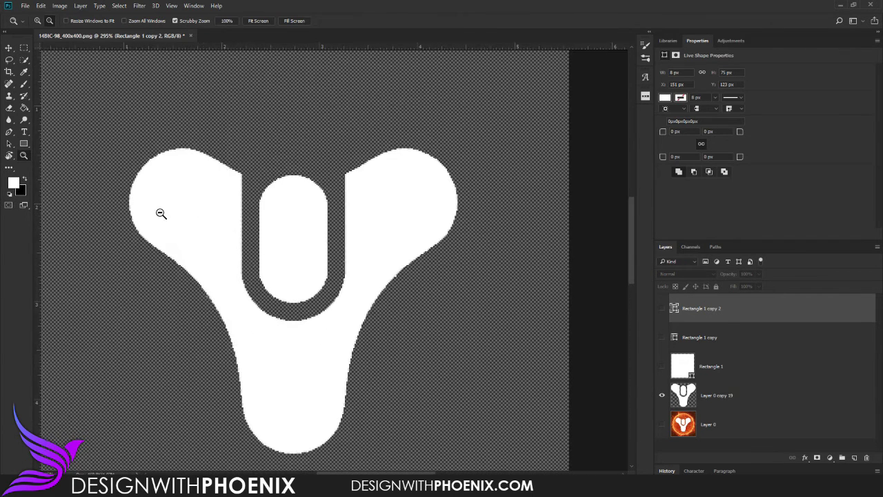
pyautogui.keyDown('alt'); pyautogui.scroll(-3, 161, 213); pyautogui.keyUp('alt')
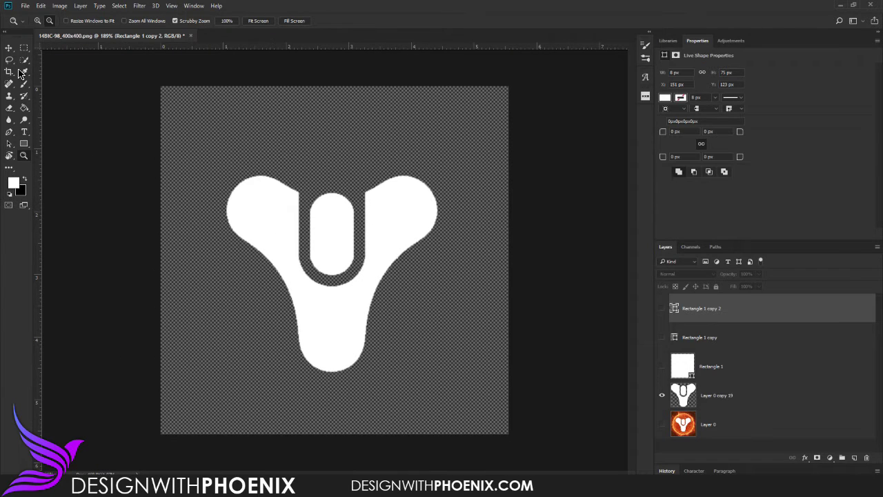
# Compare the cleaned emblem with the original Layer 0 artwork by switching visibility between the two layers
pyautogui.click(9, 48)
pyautogui.click(662, 423)
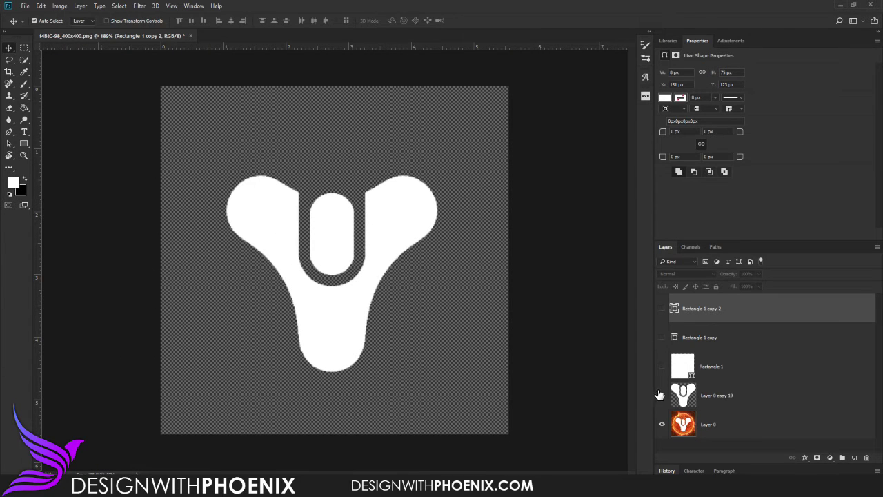
pyautogui.click(661, 394)
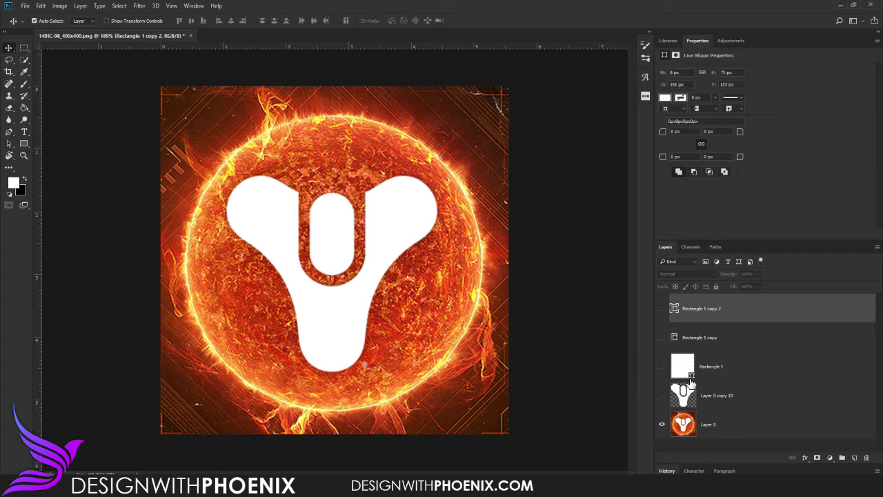
pyautogui.click(664, 425)
pyautogui.click(662, 395)
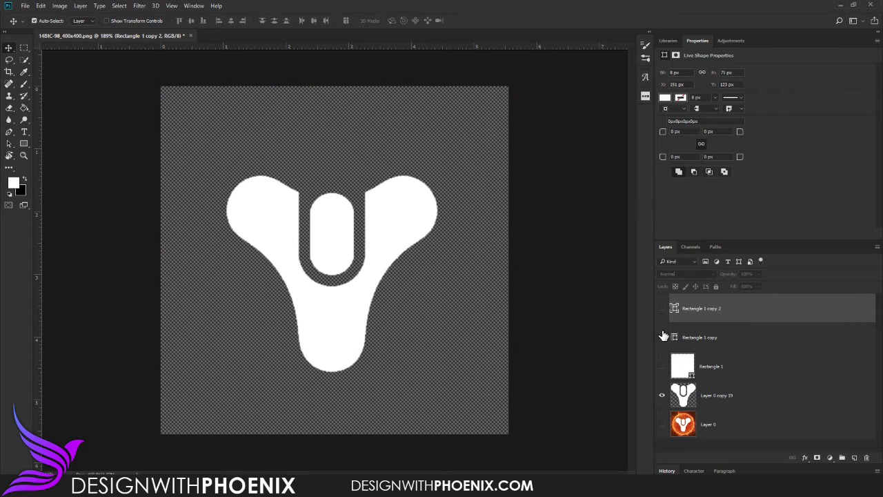
# Show both strip layers again and move the Rectangle 1 copy strip onto the inner vertical edge of the emblem's right arm
pyautogui.click(661, 308)
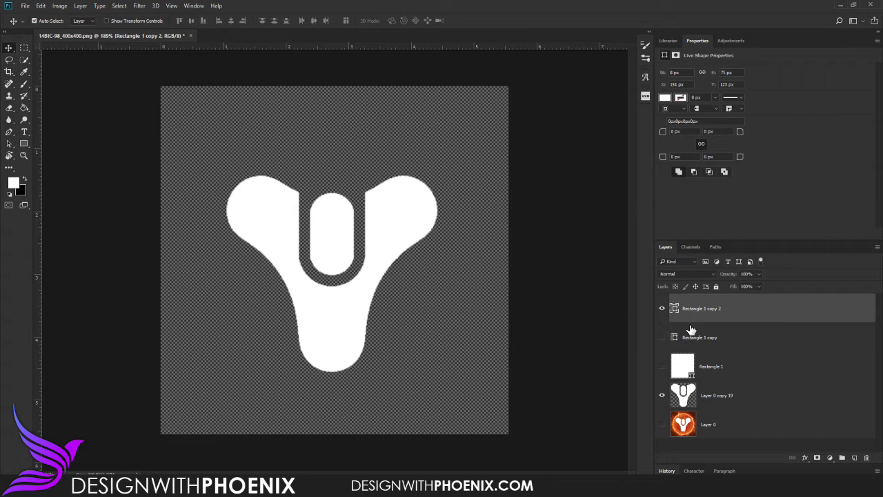
pyautogui.click(663, 337)
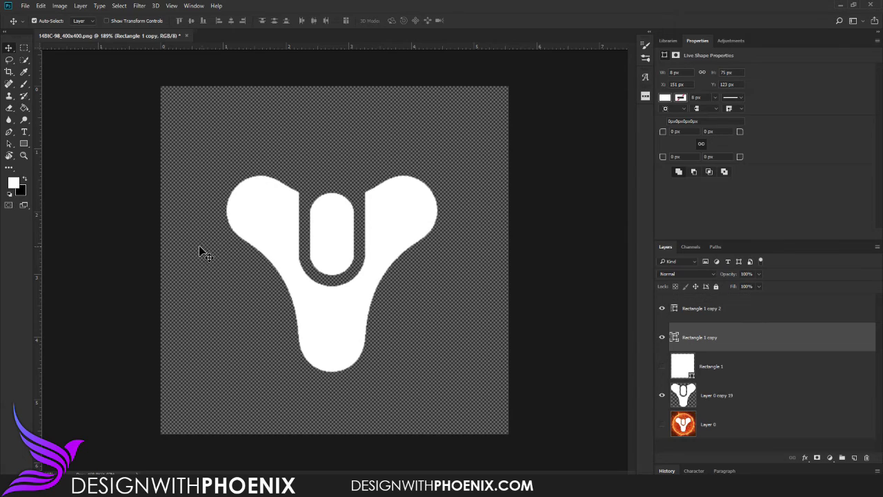
pyautogui.click(23, 155)
pyautogui.click(280, 203)
pyautogui.moveTo(279, 204); pyautogui.dragTo(216, 263)
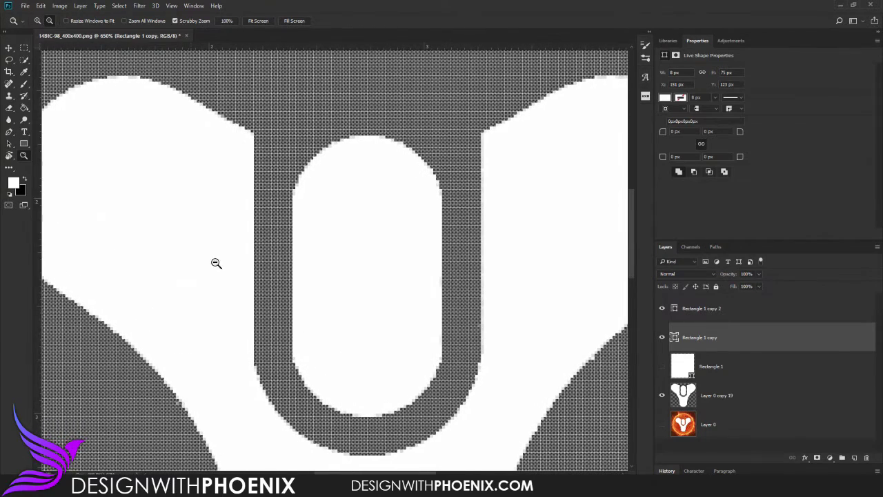
pyautogui.click(8, 49)
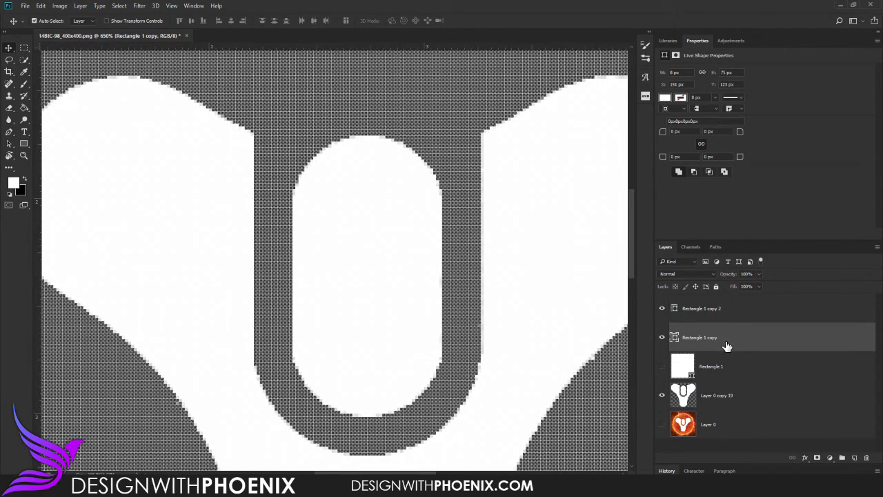
pyautogui.hotkey('ctrl', 't')
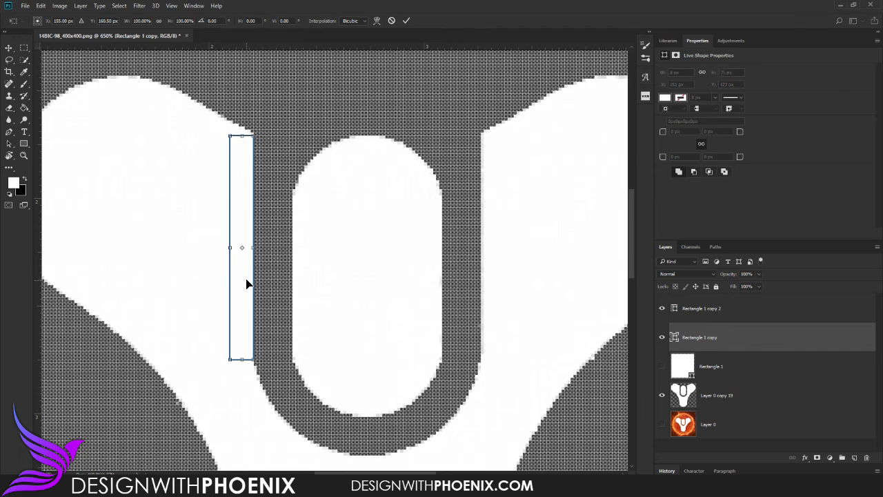
pyautogui.moveTo(246, 283); pyautogui.dragTo(499, 275)
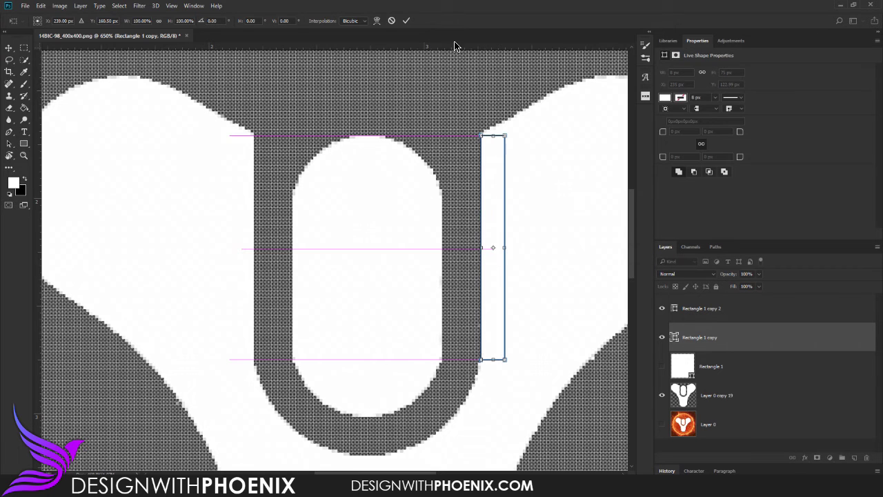
pyautogui.click(406, 21)
# Try to delete a small marquee-selected area along the inner edge of the emblem's right arm
pyautogui.scroll(-5, 421, 321)
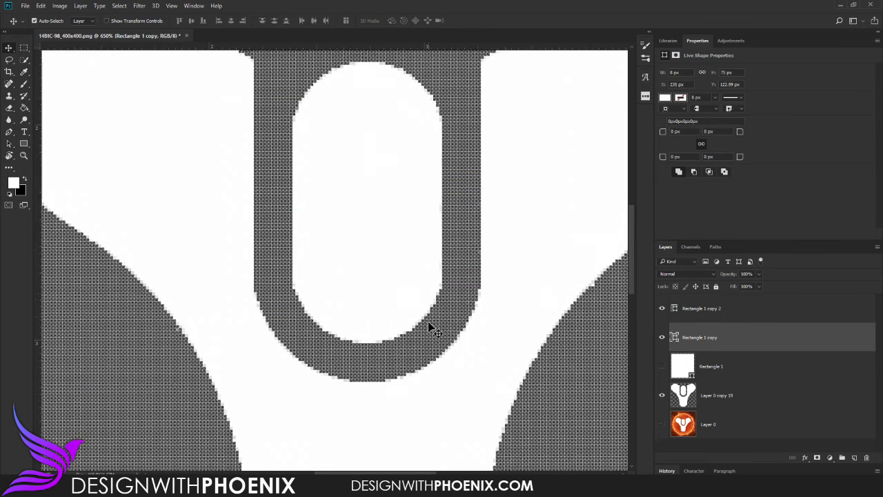
pyautogui.click(24, 48)
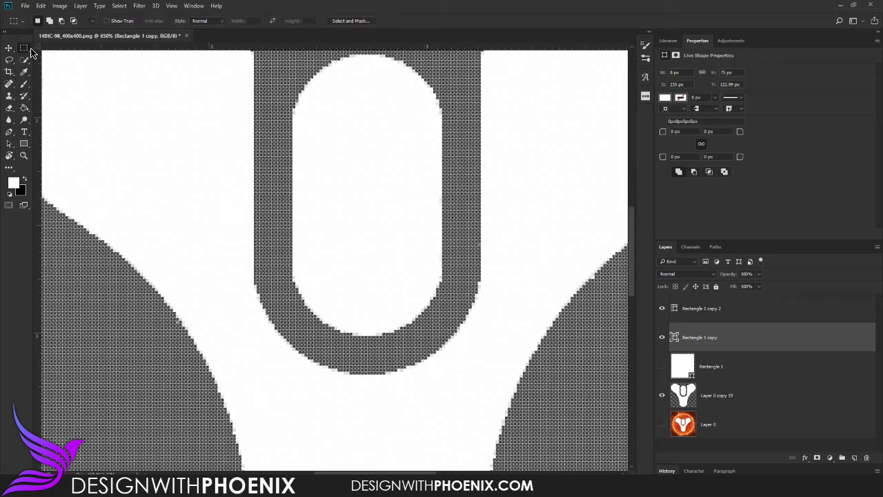
pyautogui.moveTo(469, 224); pyautogui.dragTo(482, 254)
pyautogui.press('Delete')
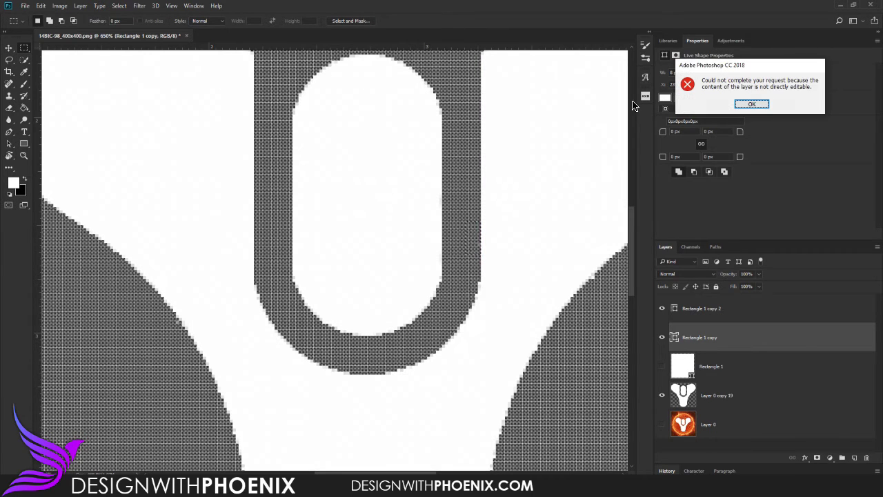
pyautogui.click(752, 104)
# Erase the stray gray pixel beside the emblem's left outer curve on Layer 0 copy 19
pyautogui.click(709, 395)
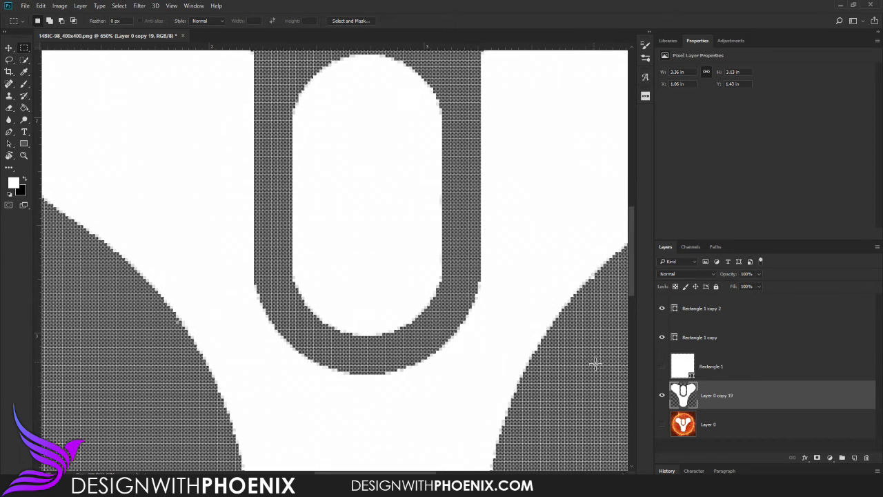
pyautogui.scroll(-3, 595, 363)
pyautogui.click(22, 157)
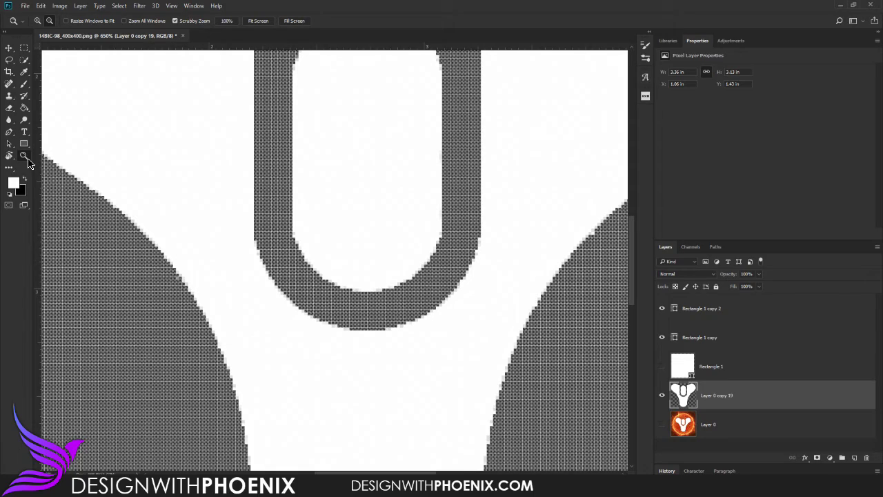
pyautogui.moveTo(103, 297); pyautogui.dragTo(132, 294)
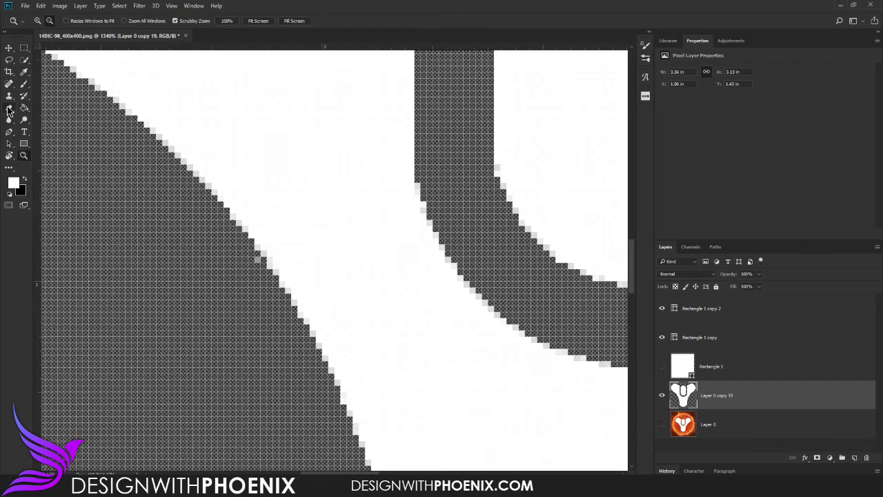
pyautogui.click(9, 108)
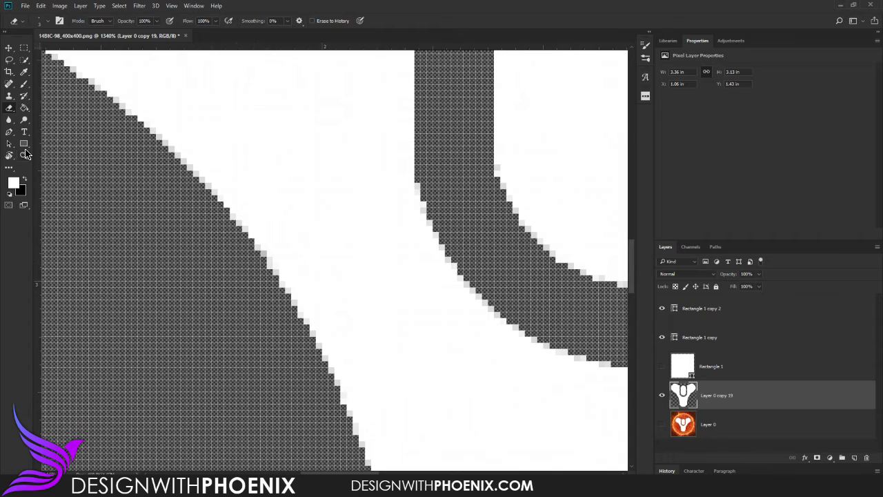
# Examine the whole emblem's outline and inner edges for remaining flaws
pyautogui.click(24, 155)
pyautogui.scroll(-10, 443, 290)
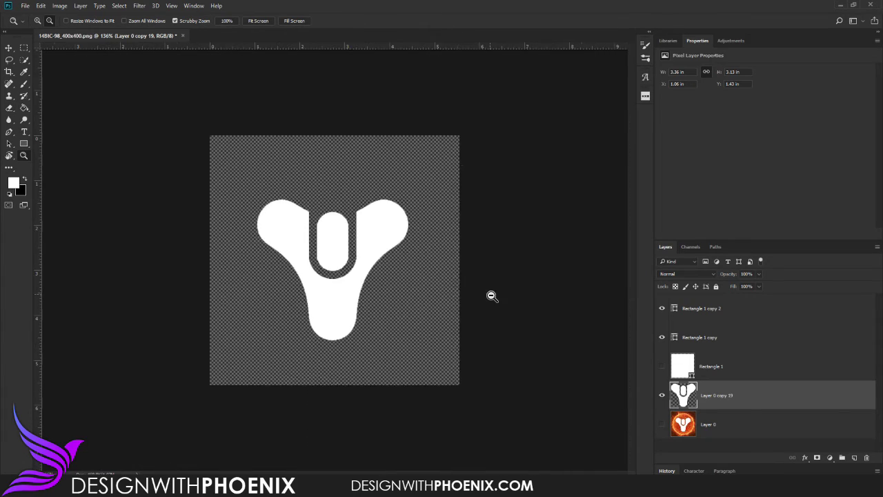
pyautogui.scroll(5, 512, 305)
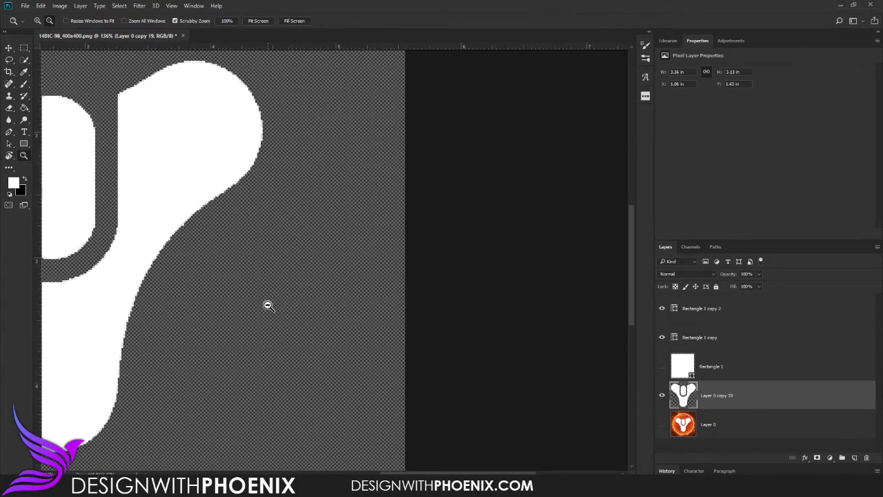
pyautogui.moveTo(460, 474); pyautogui.dragTo(388, 458)
pyautogui.scroll(2, 385, 434)
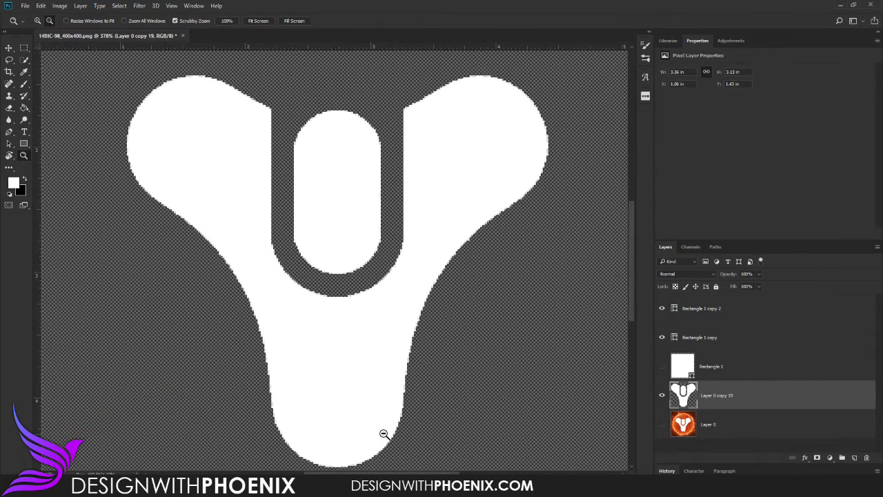
pyautogui.moveTo(458, 418); pyautogui.dragTo(449, 415)
pyautogui.scroll(-3, 291, 226)
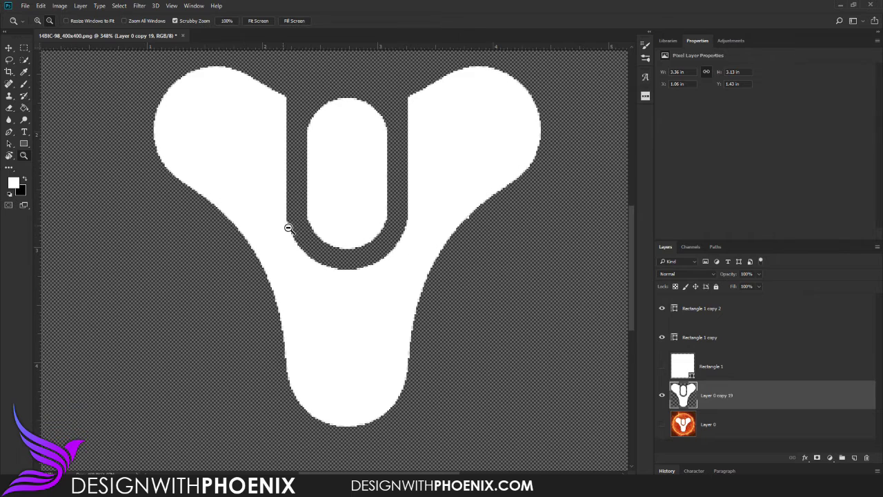
pyautogui.scroll(1, 310, 233)
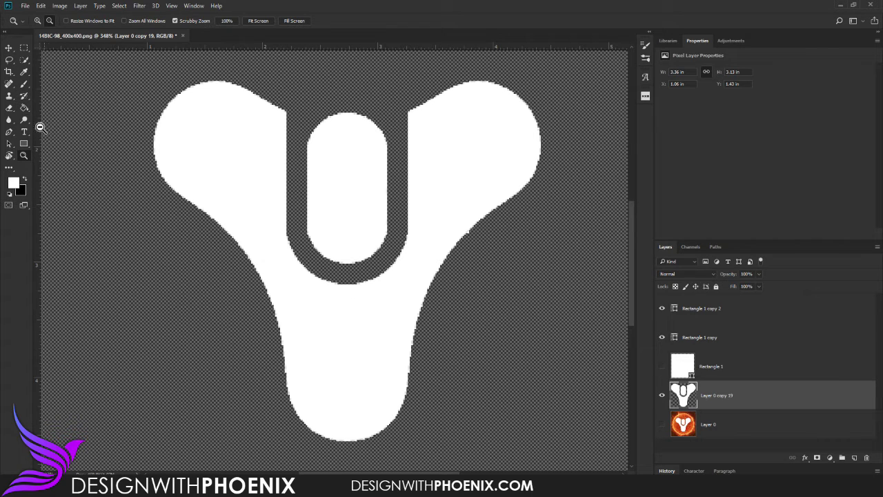
# Merge copies of Layer 0 copy 19 and both strip layers into one new layer with the originals hidden, undoing the direct merge
pyautogui.click(9, 47)
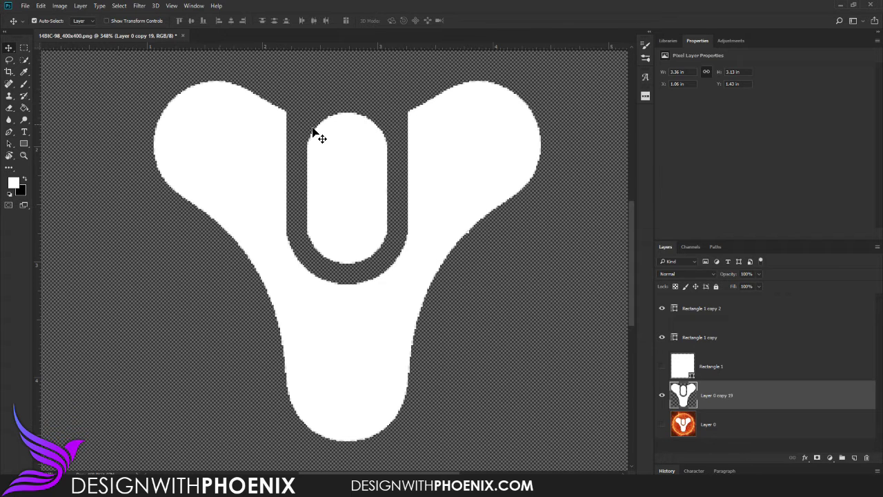
pyautogui.click(24, 60)
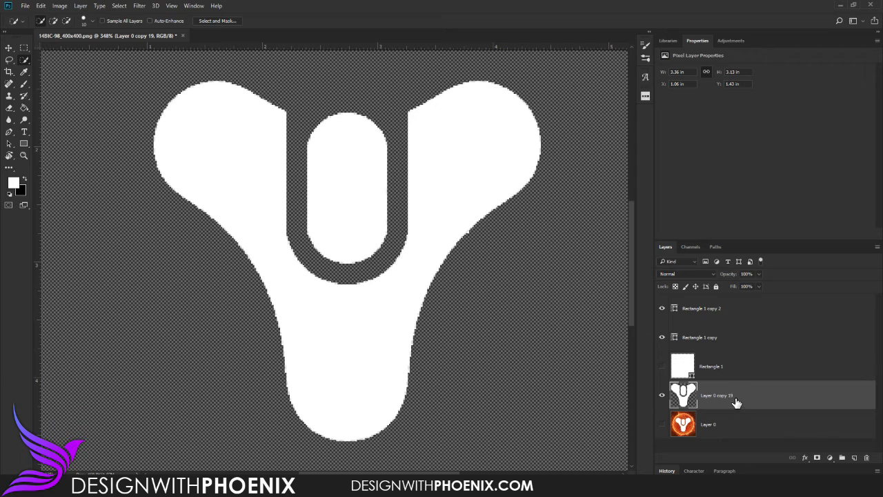
pyautogui.keyDown('ctrl'); pyautogui.click(704, 340); pyautogui.keyUp('ctrl')
pyautogui.keyDown('ctrl'); pyautogui.click(703, 310); pyautogui.keyUp('ctrl')
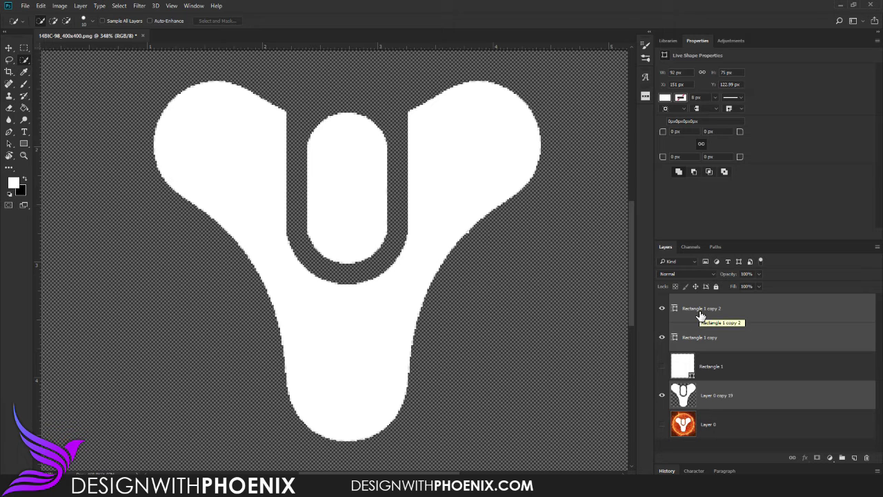
pyautogui.hotkey('ctrl', 'e')
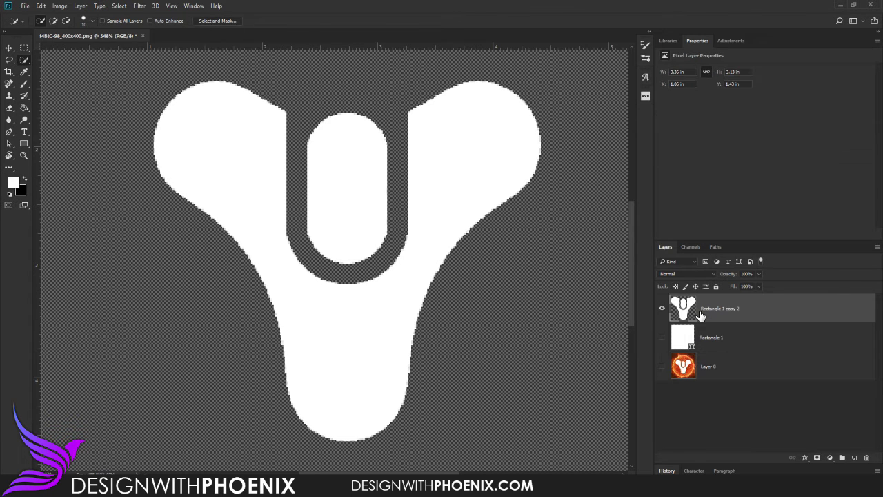
pyautogui.hotkey('ctrl', 'z')
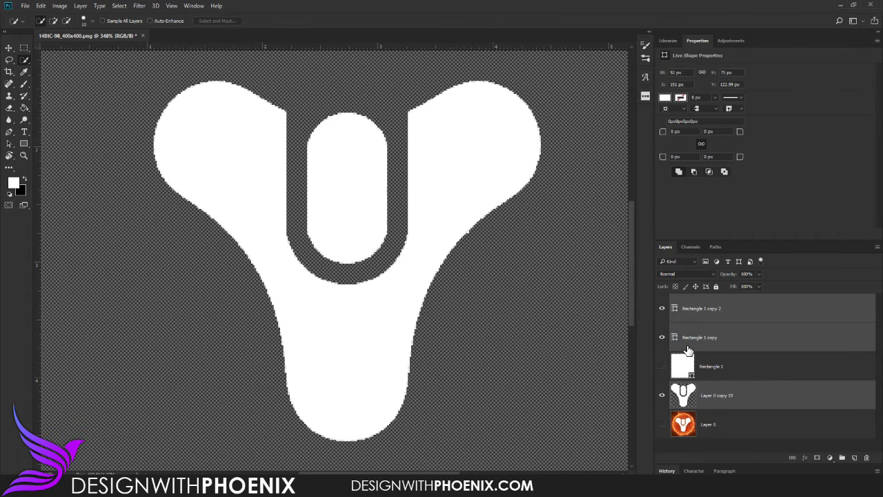
pyautogui.hotkey('ctrl', 'alt', 'e')
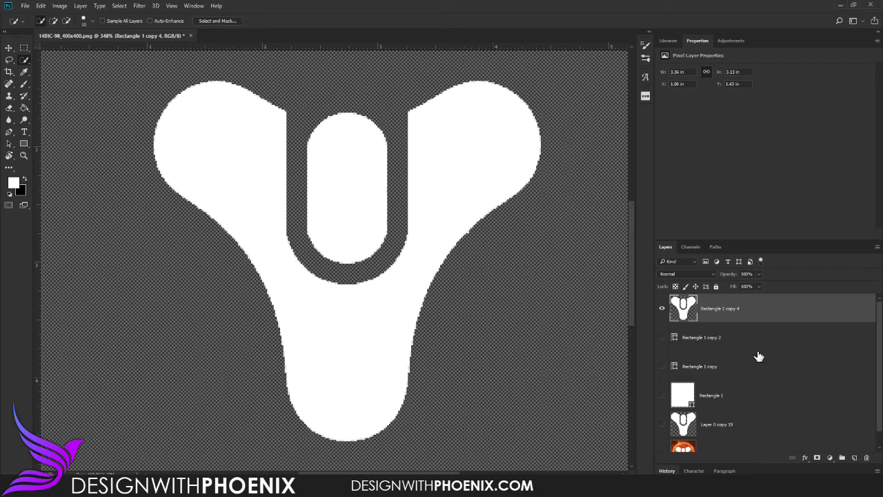
# Delete the unused Rectangle 1 layer
pyautogui.click(738, 394)
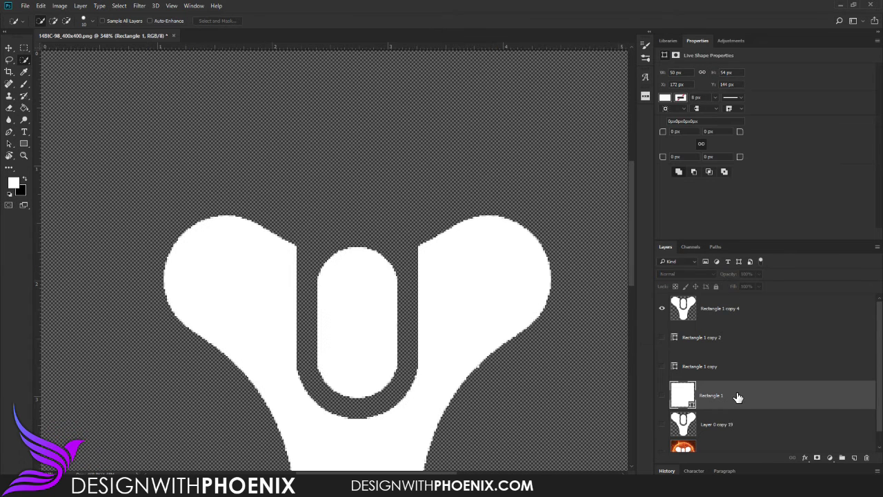
pyautogui.press('Delete')
pyautogui.scroll(-3, 448, 303)
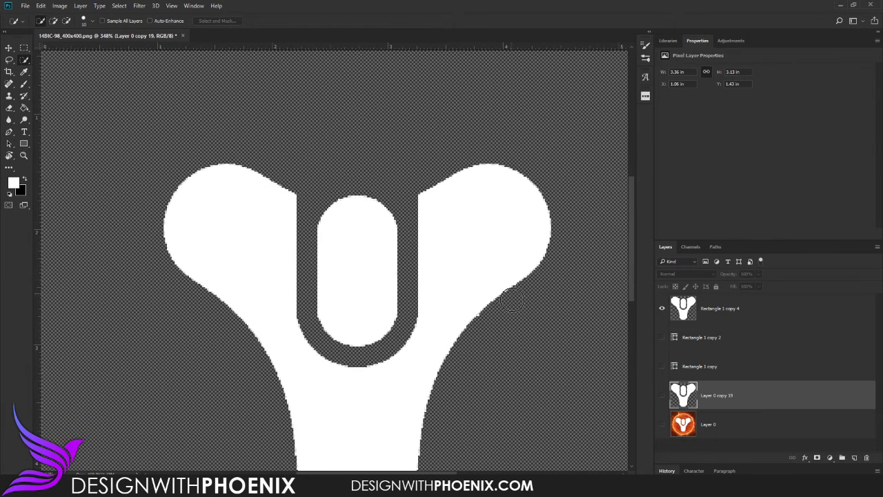
pyautogui.scroll(-2, 486, 354)
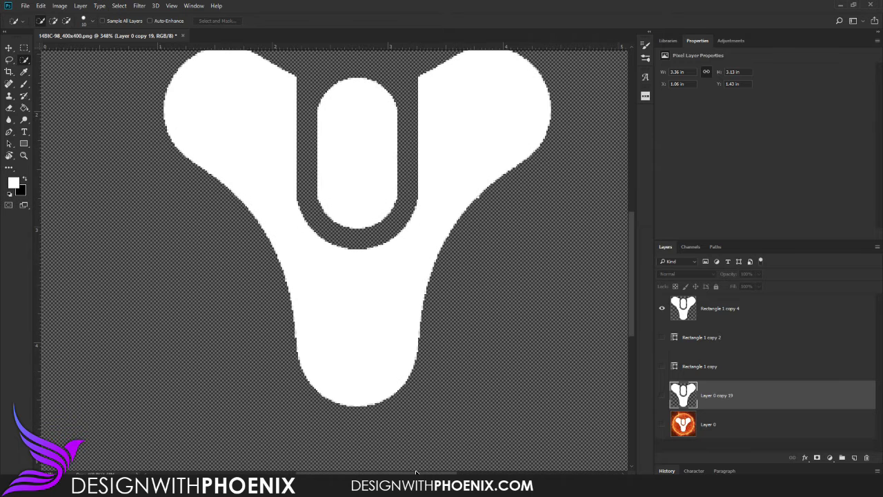
pyautogui.hscroll(1, 416, 471)
# Apply a white (ffffff) Color Overlay to the merged emblem layer, Rectangle 1 copy 4
pyautogui.rightClick(728, 395)
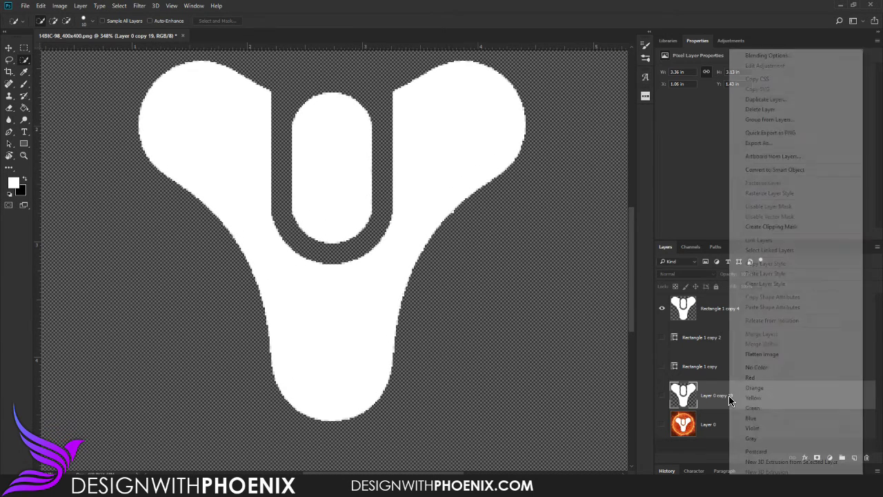
pyautogui.click(718, 314)
pyautogui.click(717, 314)
pyautogui.rightClick(717, 314)
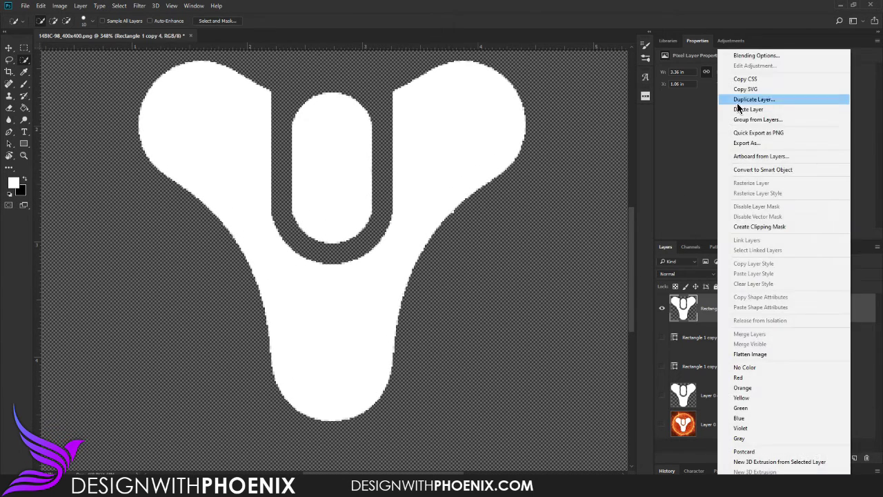
pyautogui.click(750, 59)
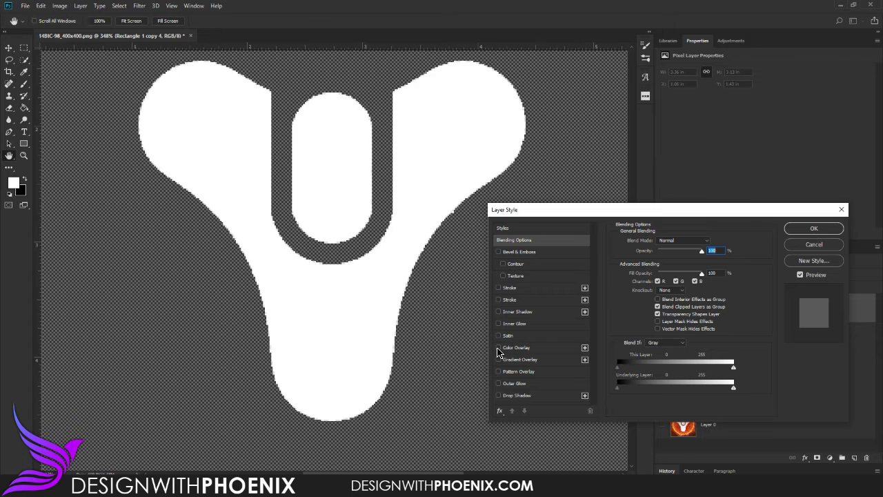
pyautogui.click(498, 348)
pyautogui.click(710, 245)
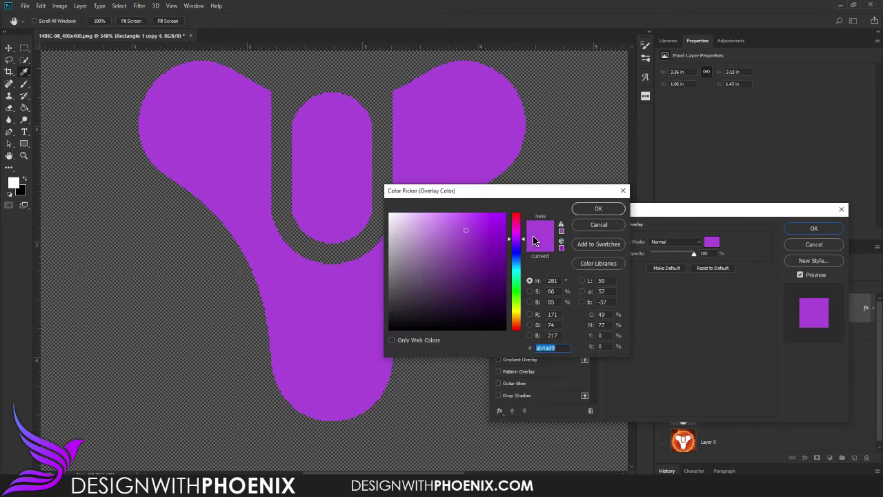
pyautogui.moveTo(467, 227); pyautogui.dragTo(256, 142)
pyautogui.click(596, 209)
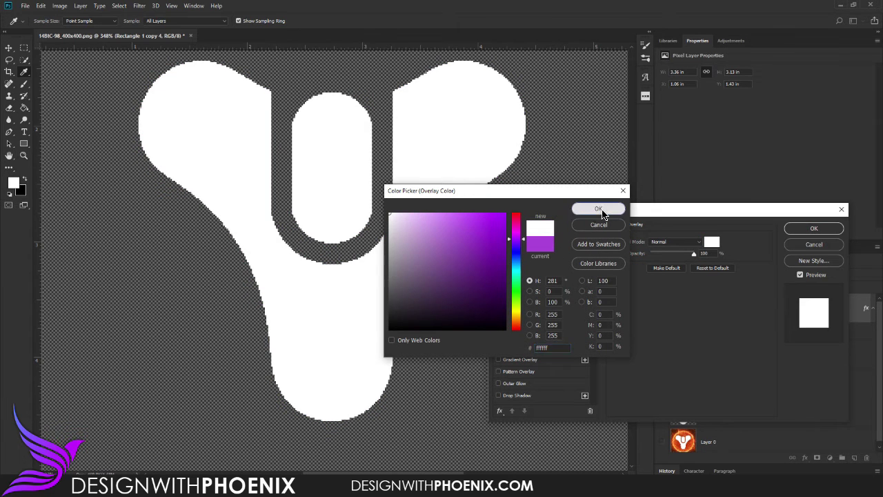
pyautogui.click(812, 231)
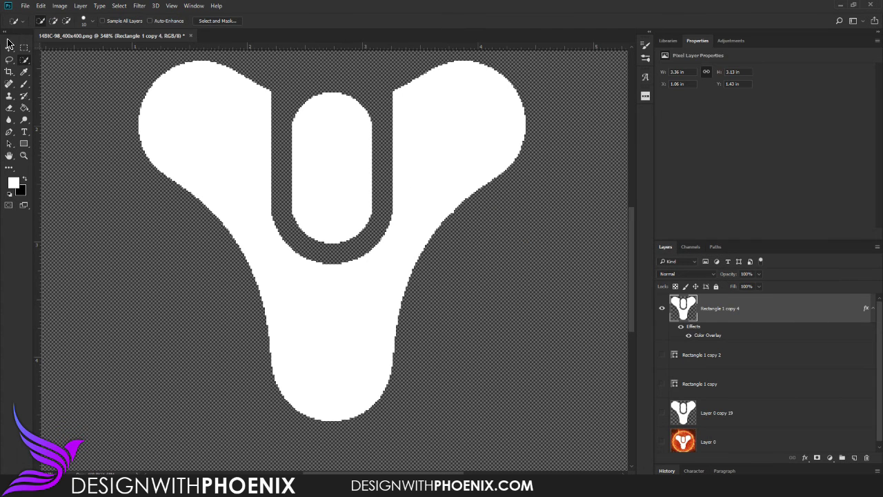
# Try to select the emblem with the Quick Selection tool, and undo the loose selection
pyautogui.click(9, 47)
pyautogui.click(26, 61)
pyautogui.moveTo(175, 106)
pyautogui.mouseDown()
pyautogui.moveTo(345, 258)
pyautogui.moveTo(365, 359)
pyautogui.moveTo(404, 285)
pyautogui.mouseUp()
pyautogui.moveTo(354, 153)
pyautogui.mouseDown()
pyautogui.moveTo(380, 198)
pyautogui.moveTo(416, 221)
pyautogui.mouseUp()
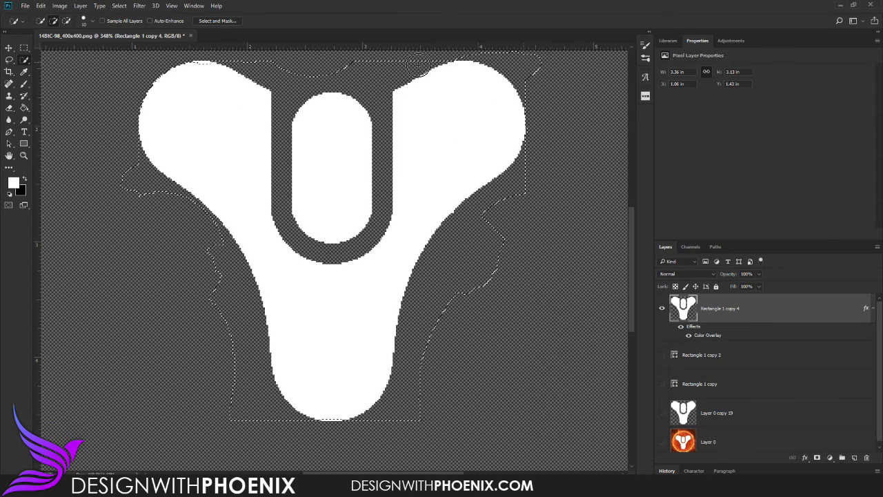
pyautogui.hotkey('ctrl', 'z')
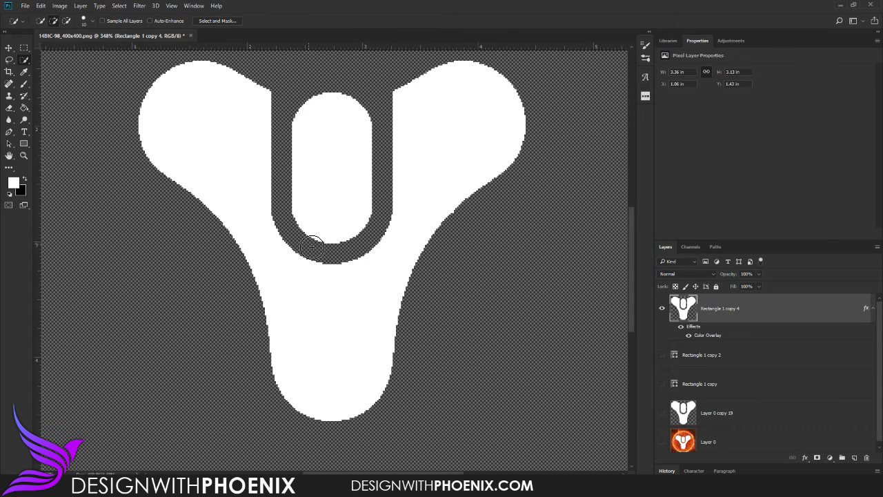
# Try converting a Quick Selection of the whole emblem into a work path with a 1.0 pixel tolerance, and undo the path
pyautogui.moveTo(314, 246); pyautogui.dragTo(454, 211)
pyautogui.rightClick(256, 163)
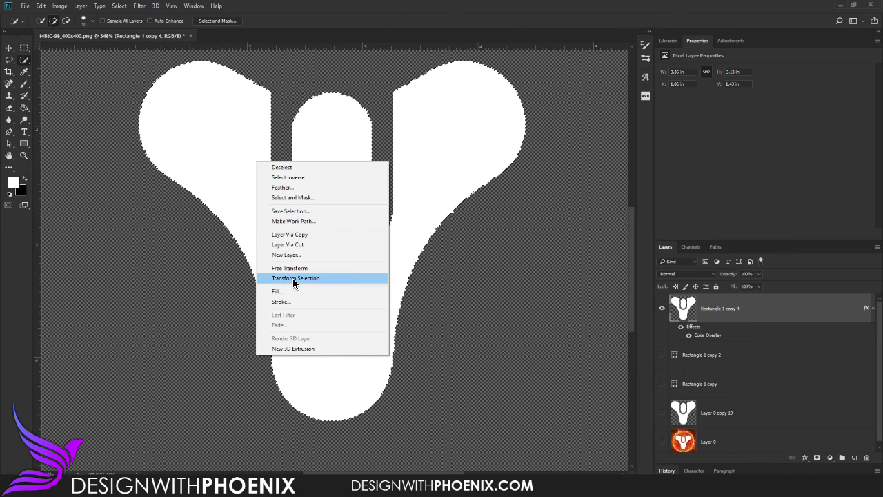
pyautogui.click(294, 221)
pyautogui.click(485, 164)
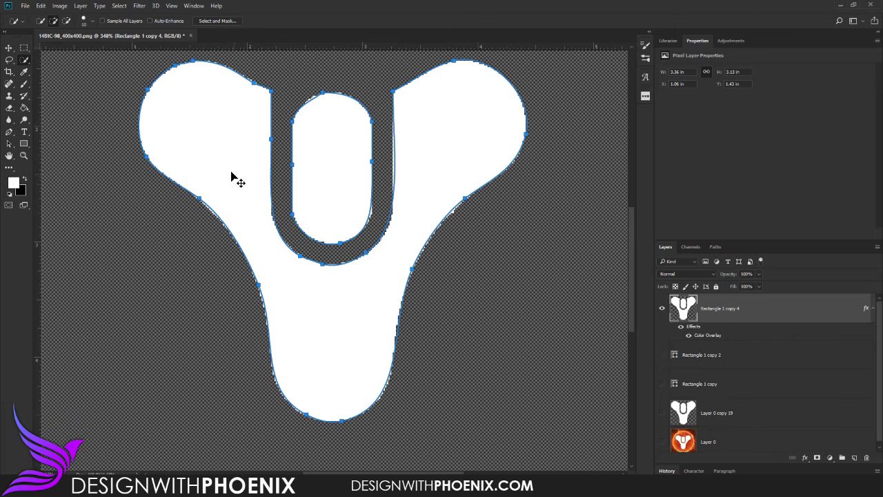
pyautogui.hotkey('ctrl', 'z')
pyautogui.rightClick(323, 186)
pyautogui.click(362, 142)
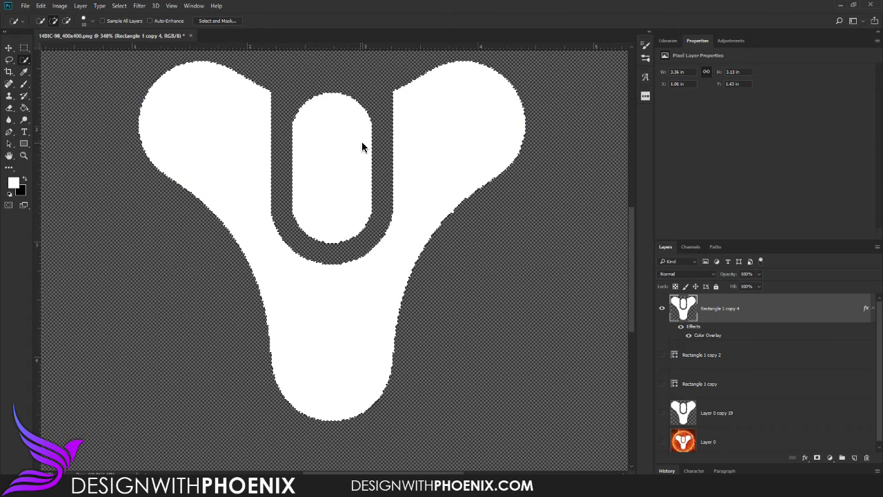
# Try a work path from the emblem selection with a 0.5 pixel tolerance, and return to the selection
pyautogui.rightClick(327, 177)
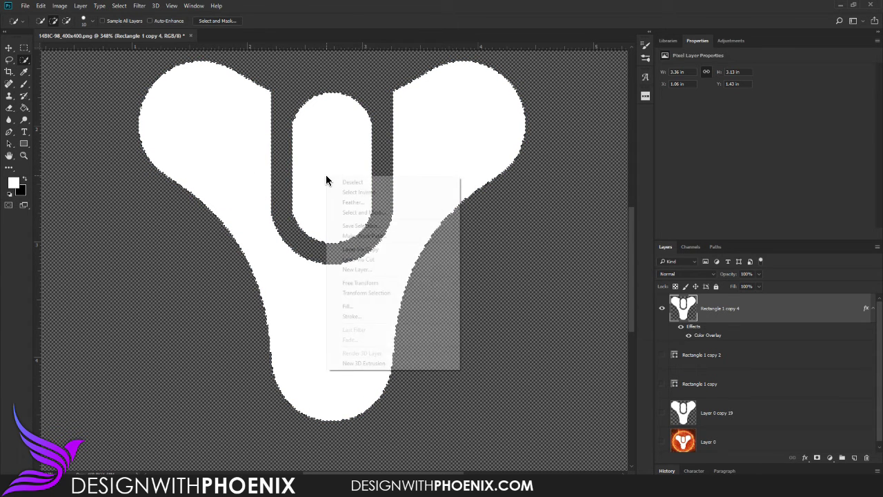
pyautogui.click(356, 236)
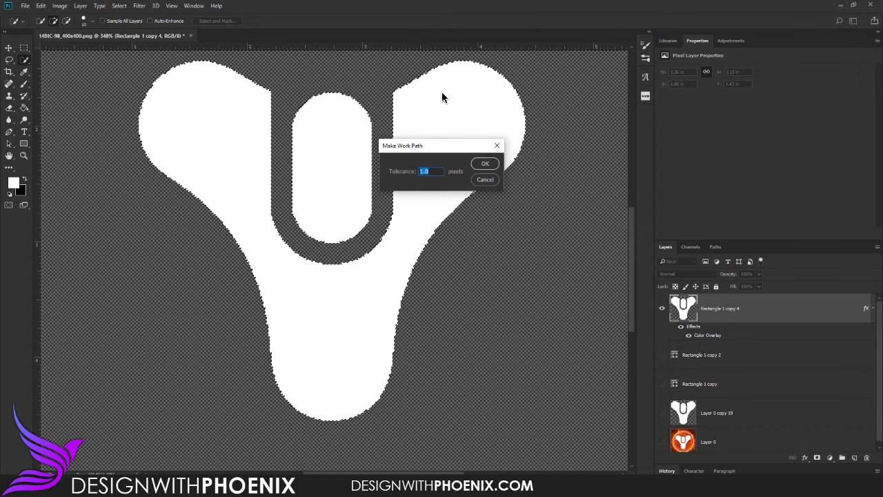
pyautogui.write('0.5')
pyautogui.press('Return')
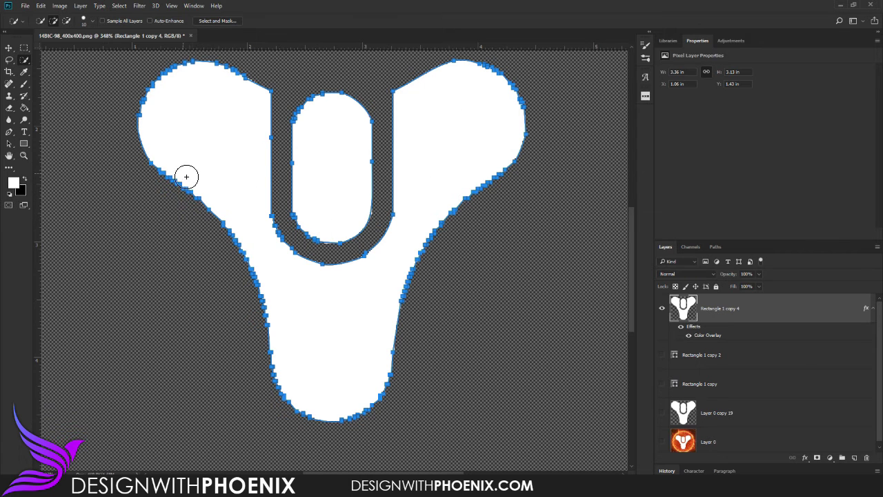
pyautogui.hotkey('ctrl', 'Return')
# Try a work path from the emblem selection with a 0.8 pixel tolerance, then return to the selection and deselect it
pyautogui.rightClick(324, 297)
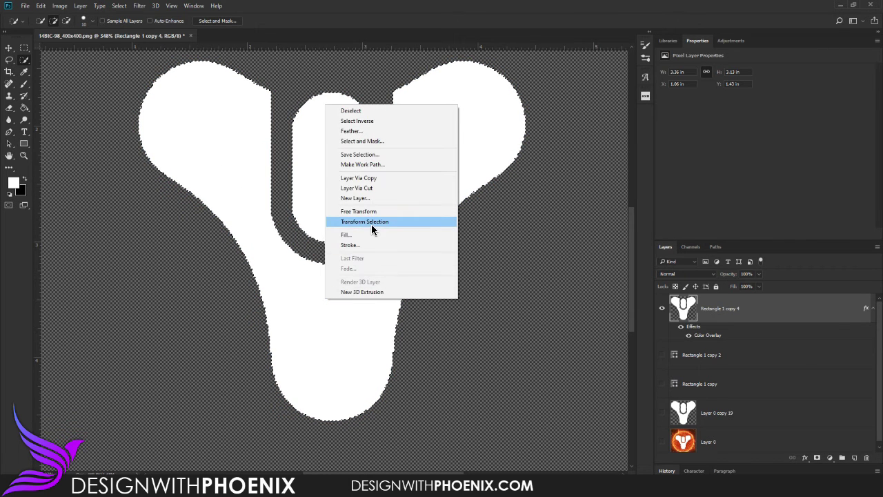
pyautogui.click(364, 164)
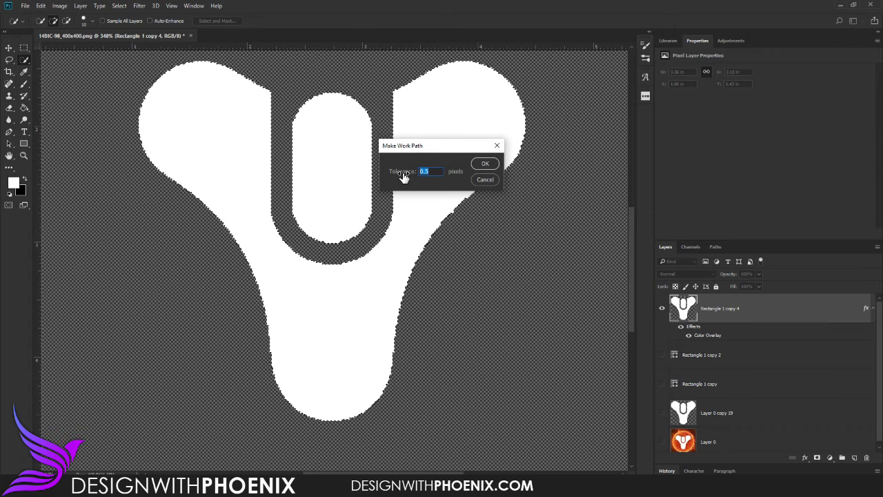
pyautogui.press('BackSpace')
pyautogui.write('1')
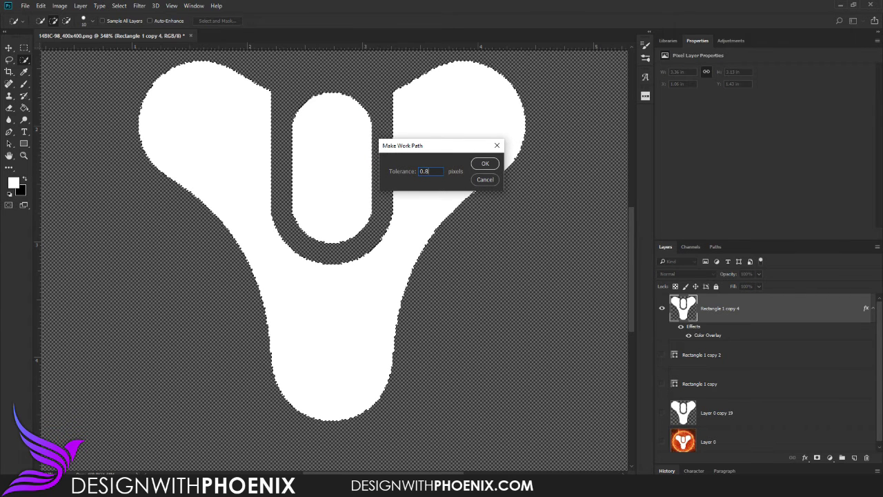
pyautogui.press('Return')
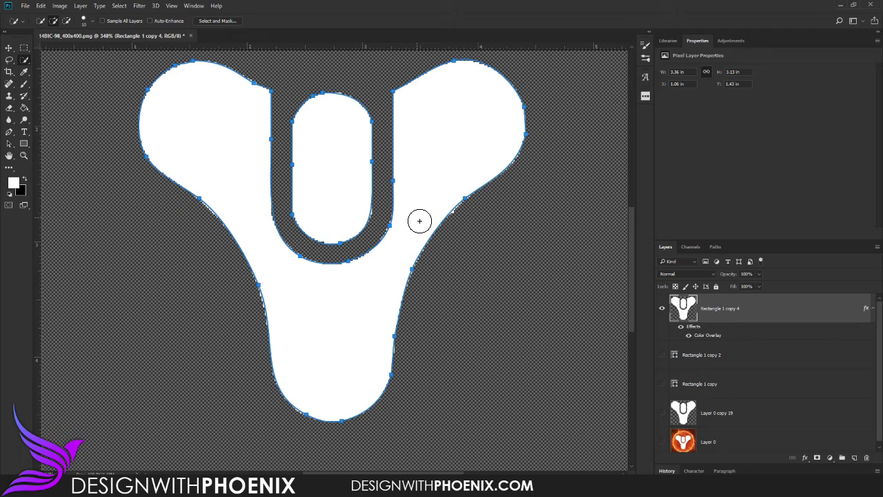
pyautogui.hotkey('ctrl', 'Return')
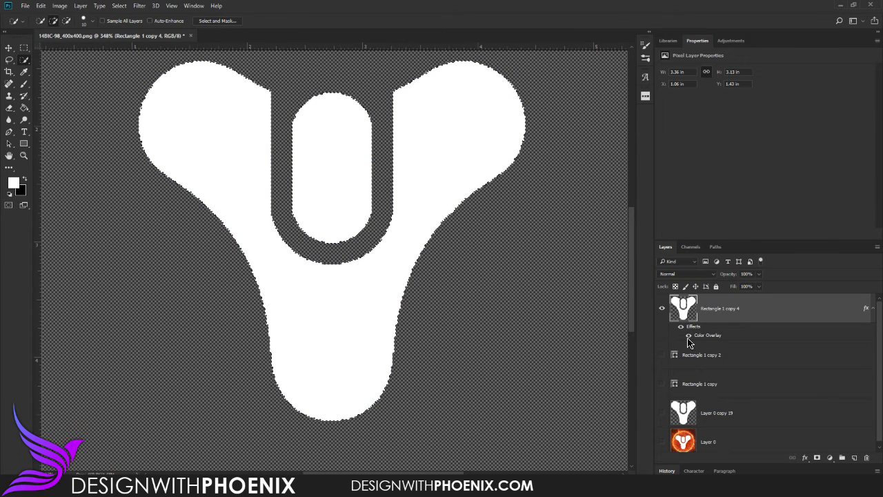
pyautogui.hotkey('ctrl', 'd')
# Rasterize the layer style of Rectangle 1 copy 4 so the white Color Overlay is baked in
pyautogui.click(8, 48)
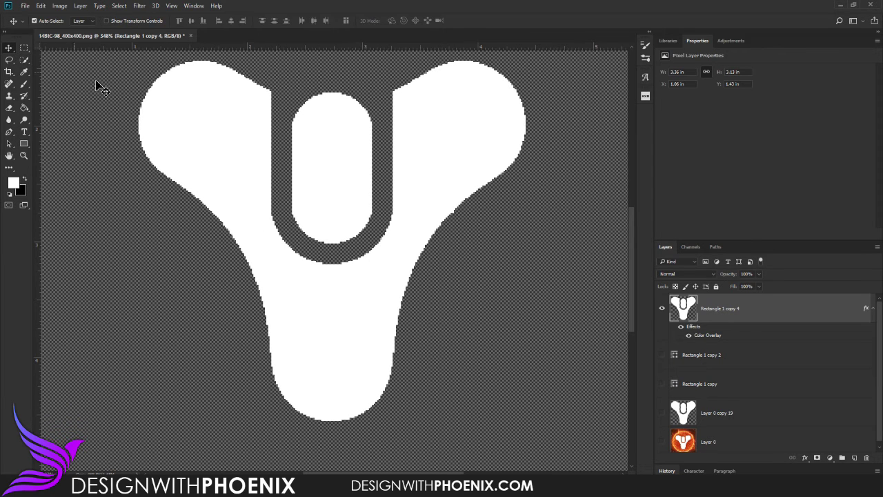
pyautogui.rightClick(737, 320)
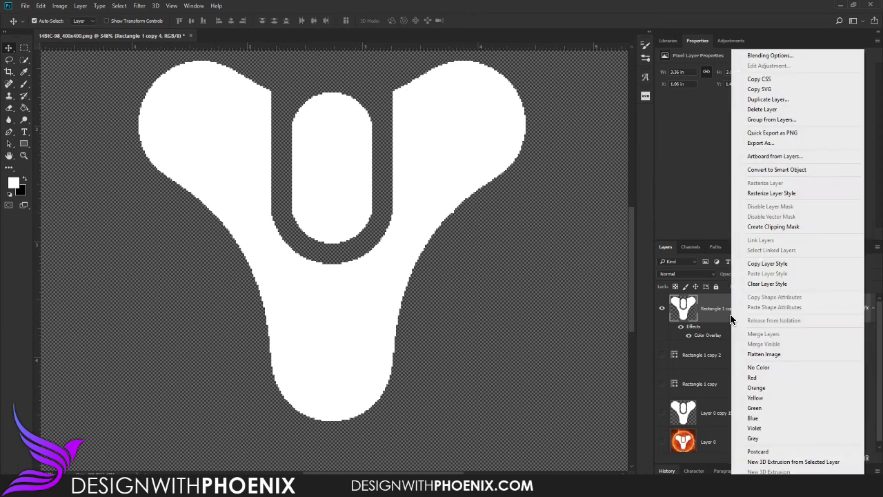
pyautogui.click(773, 196)
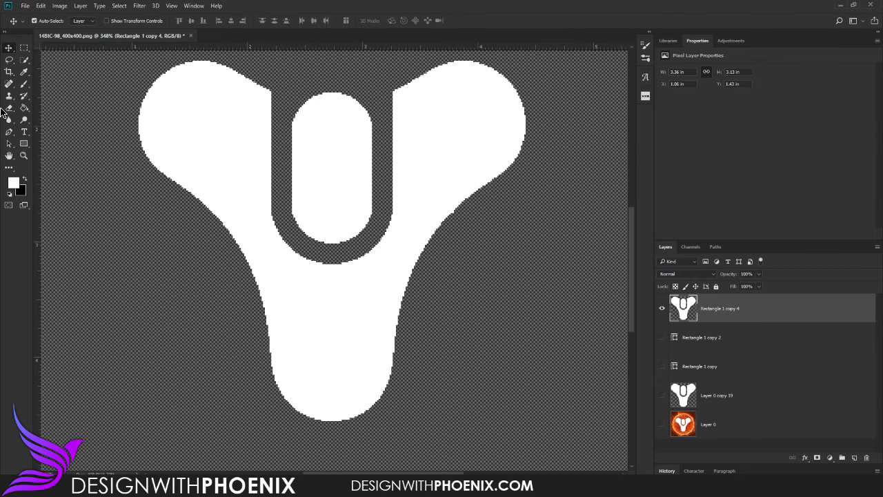
# Select the rasterized emblem with the Quick Selection tool and make a work path from it with a 0.8 pixel tolerance
pyautogui.click(24, 60)
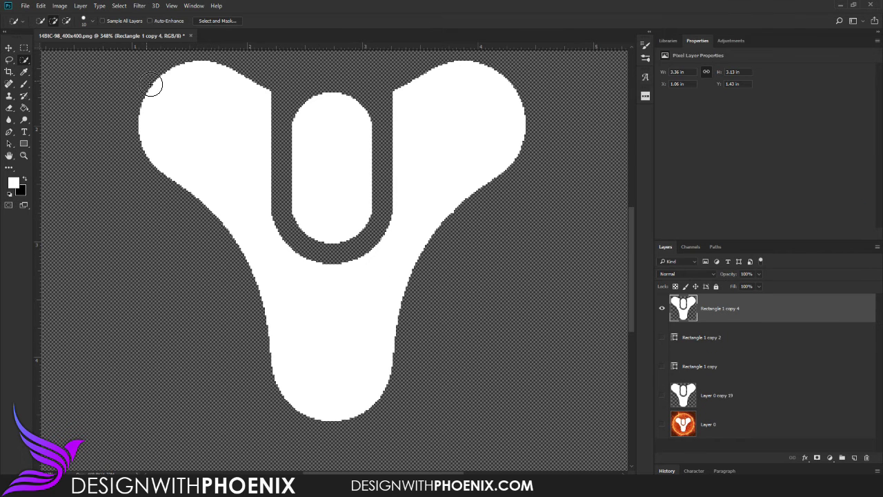
pyautogui.moveTo(150, 84)
pyautogui.mouseDown()
pyautogui.moveTo(279, 45)
pyautogui.moveTo(255, 74)
pyautogui.moveTo(88, 107)
pyautogui.moveTo(106, 123)
pyautogui.mouseUp()
pyautogui.hotkey('ctrl', 'd')
pyautogui.rightClick(335, 184)
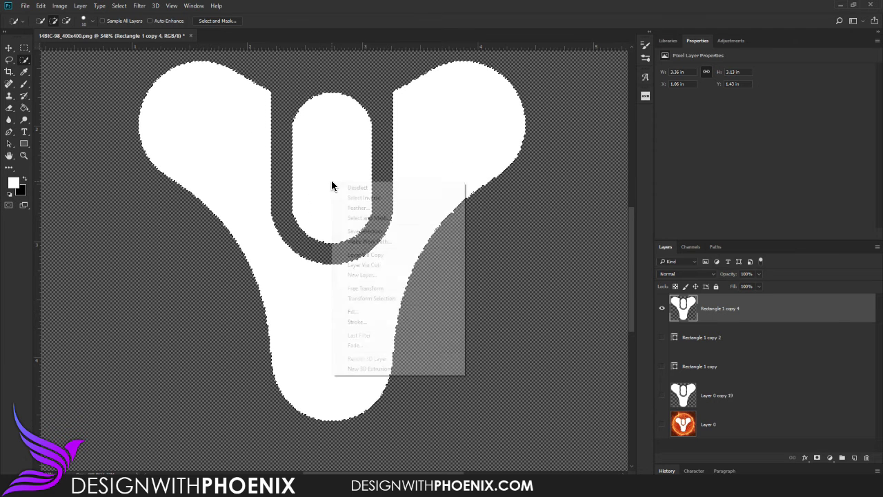
pyautogui.click(355, 240)
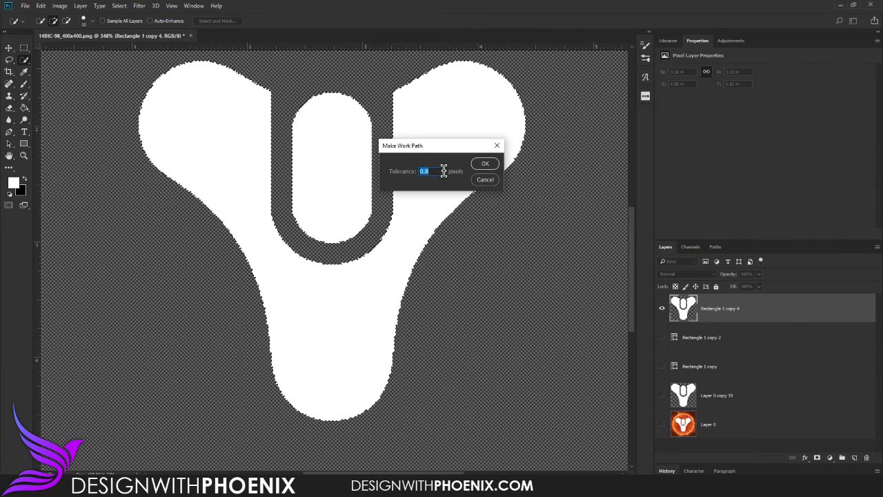
pyautogui.click(485, 165)
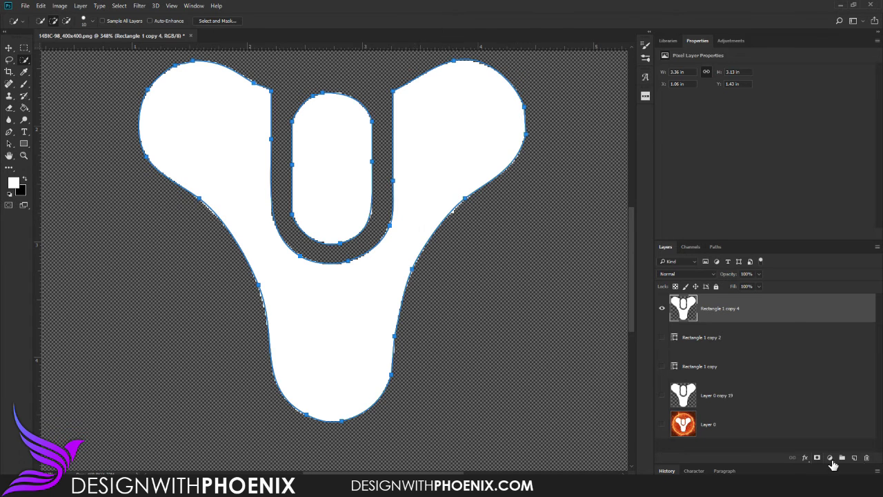
# Add a new layer, fill it with black using the Paint Bucket, and place it directly beneath Rectangle 1 copy 4
pyautogui.click(855, 460)
pyautogui.rightClick(723, 309)
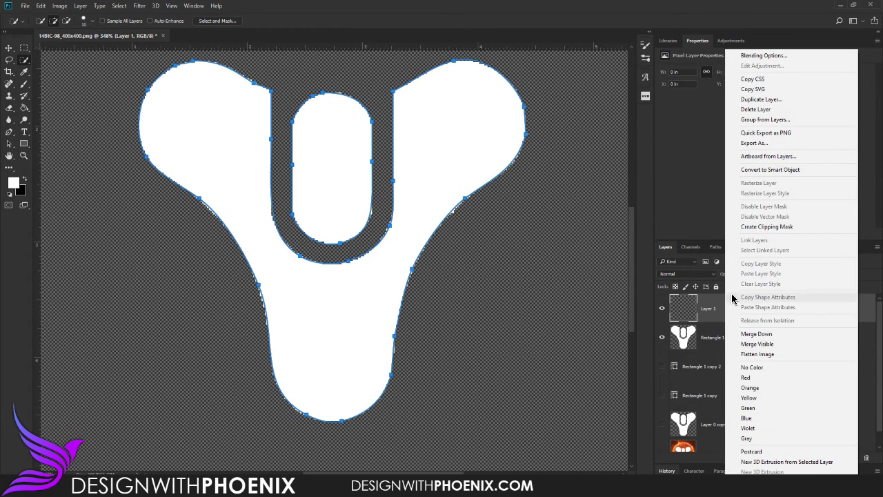
pyautogui.click(762, 25)
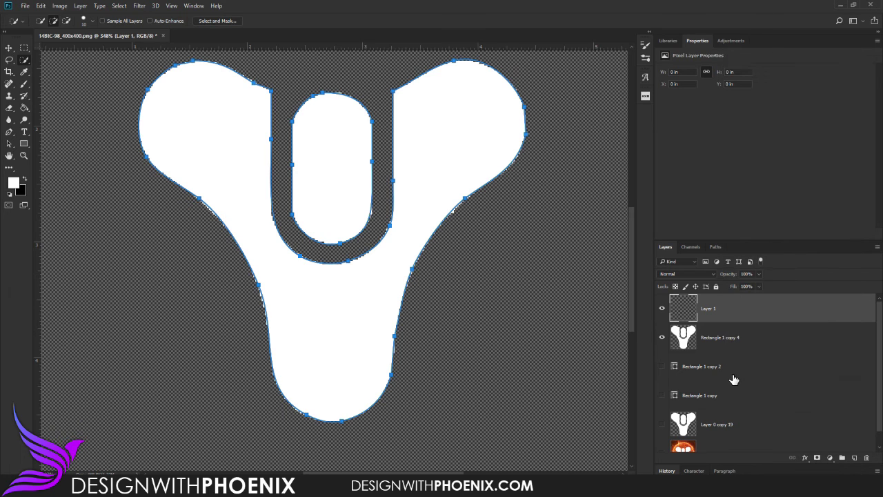
pyautogui.scroll(-1, 733, 380)
pyautogui.click(27, 153)
pyautogui.moveTo(326, 269); pyautogui.dragTo(59, 165)
pyautogui.click(25, 110)
pyautogui.click(25, 178)
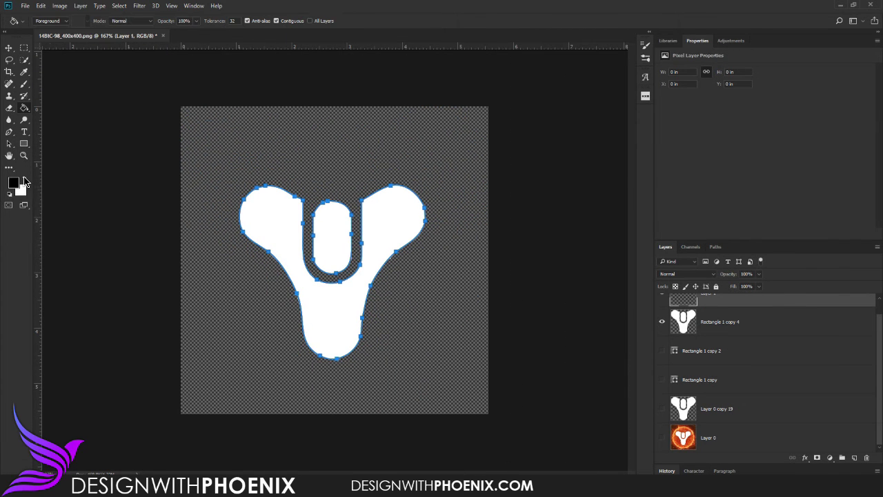
pyautogui.click(209, 269)
pyautogui.click(6, 50)
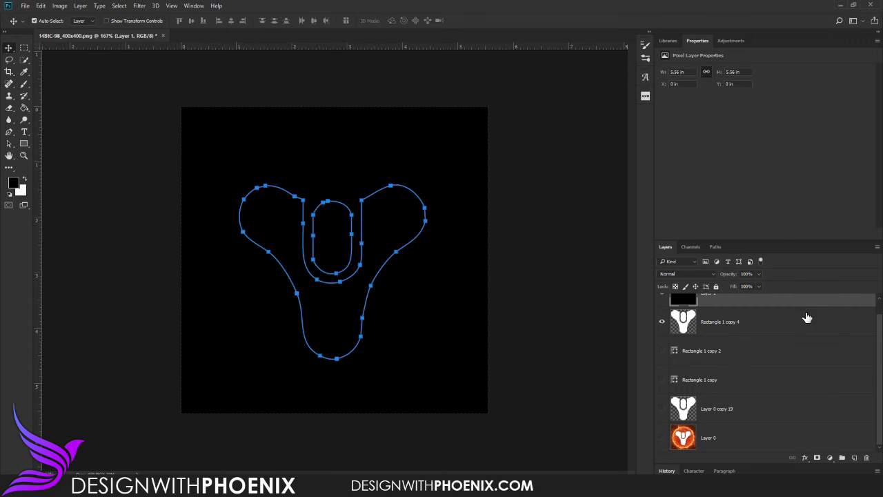
pyautogui.scroll(1, 807, 316)
pyautogui.moveTo(706, 315); pyautogui.dragTo(726, 360)
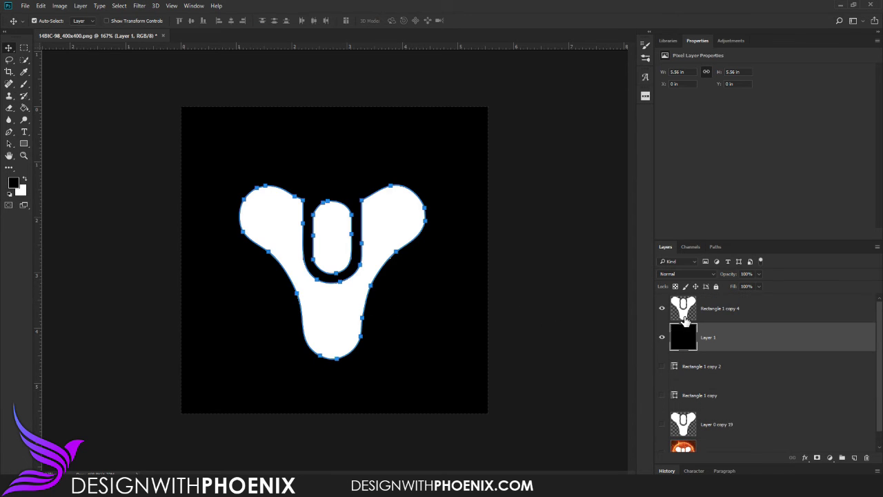
# Add a new empty layer above Rectangle 1 copy 4 and set the foreground color to bright green
pyautogui.click(721, 315)
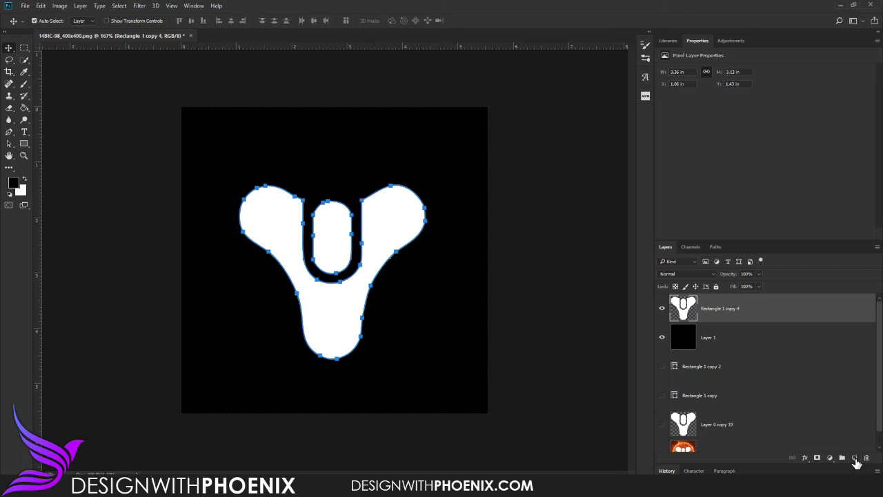
pyautogui.click(855, 458)
pyautogui.click(22, 178)
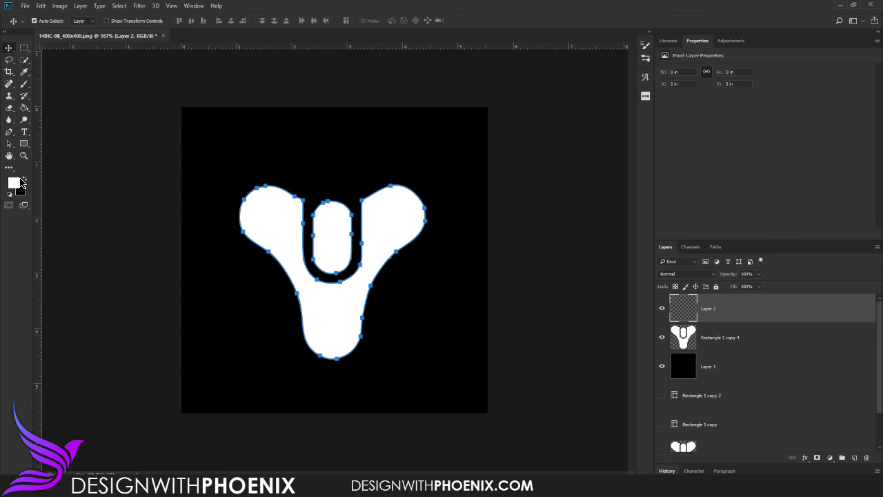
pyautogui.click(23, 178)
pyautogui.click(12, 183)
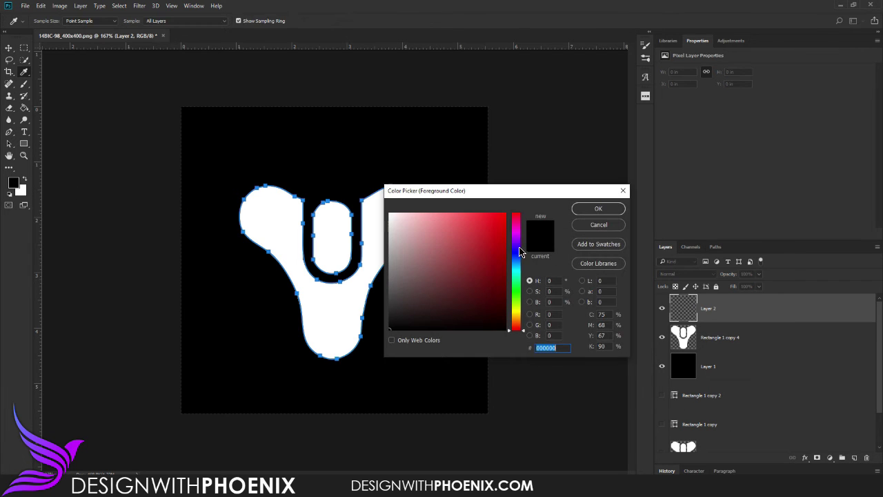
pyautogui.click(505, 215)
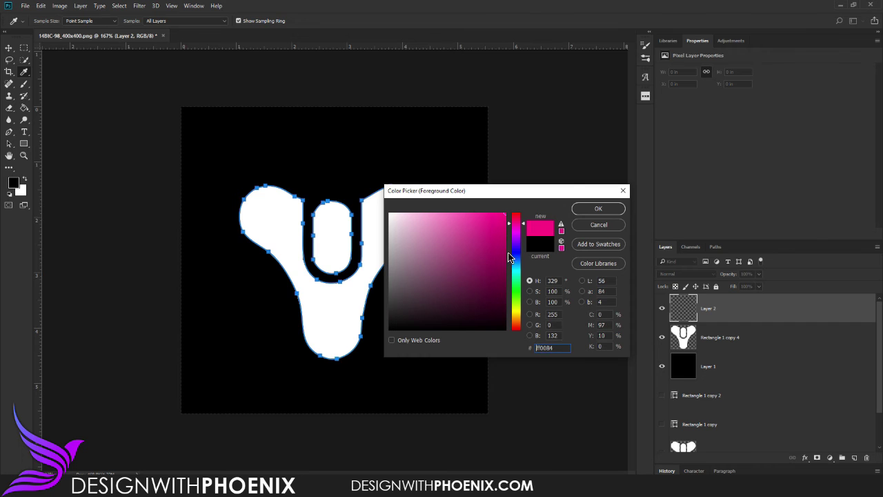
pyautogui.moveTo(509, 257); pyautogui.dragTo(520, 290)
pyautogui.press('v')
pyautogui.click(598, 209)
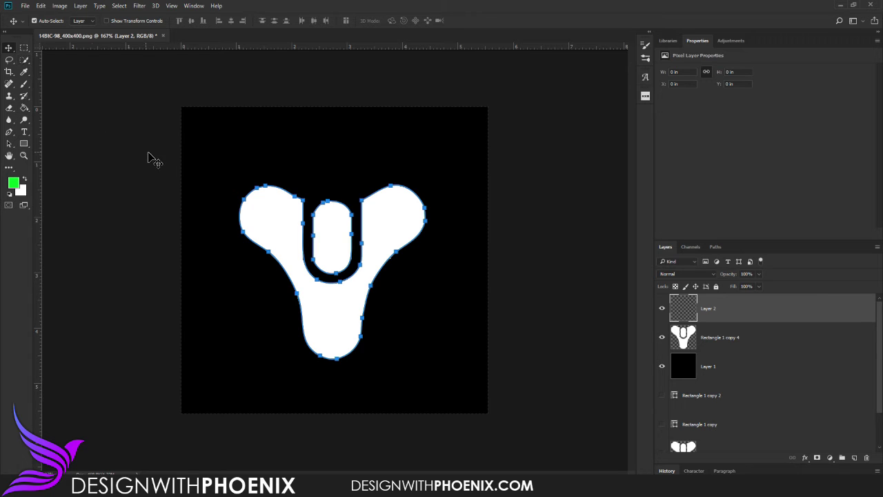
# Fill the work path with the green foreground color on the new layer, and move that layer beneath Rectangle 1 copy 4
pyautogui.click(9, 132)
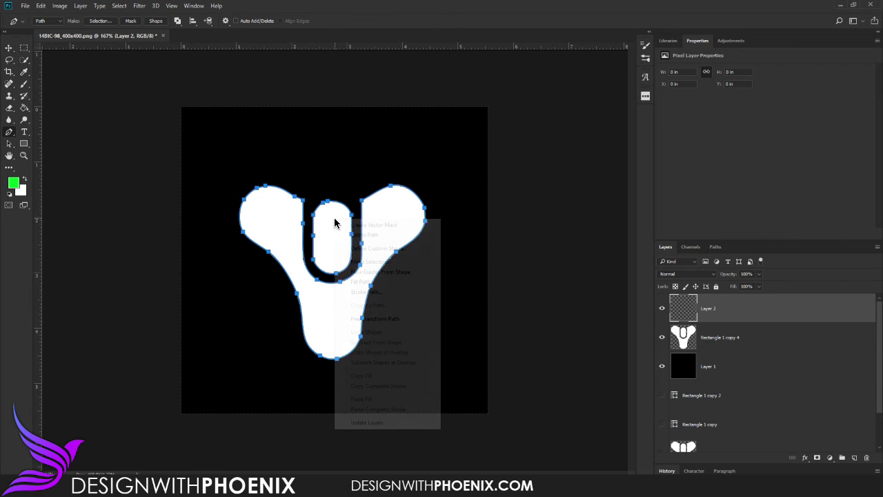
pyautogui.rightClick(334, 219)
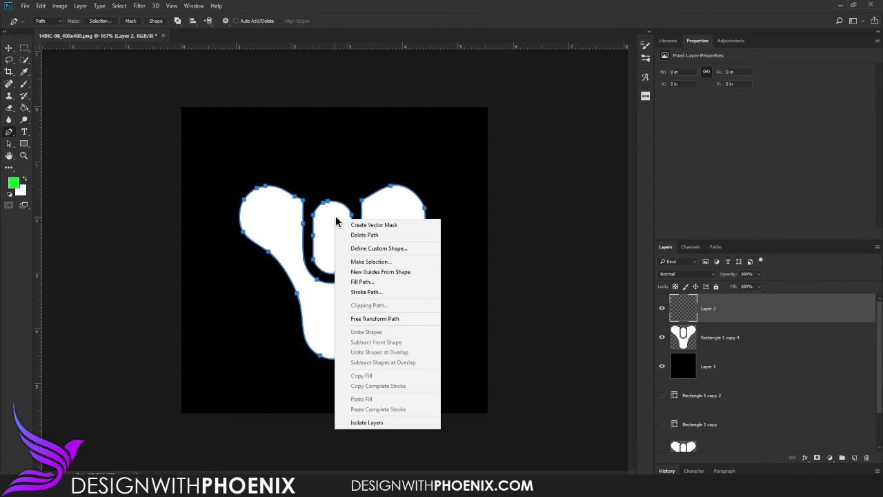
pyautogui.click(370, 283)
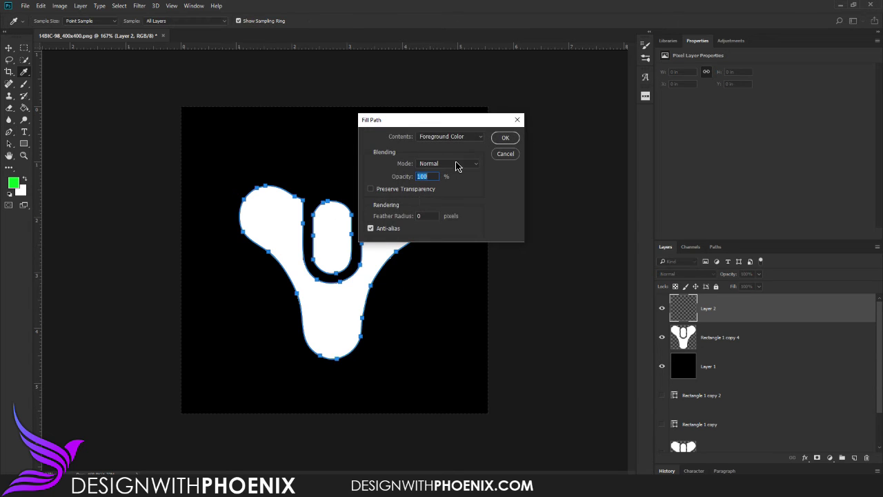
pyautogui.click(501, 140)
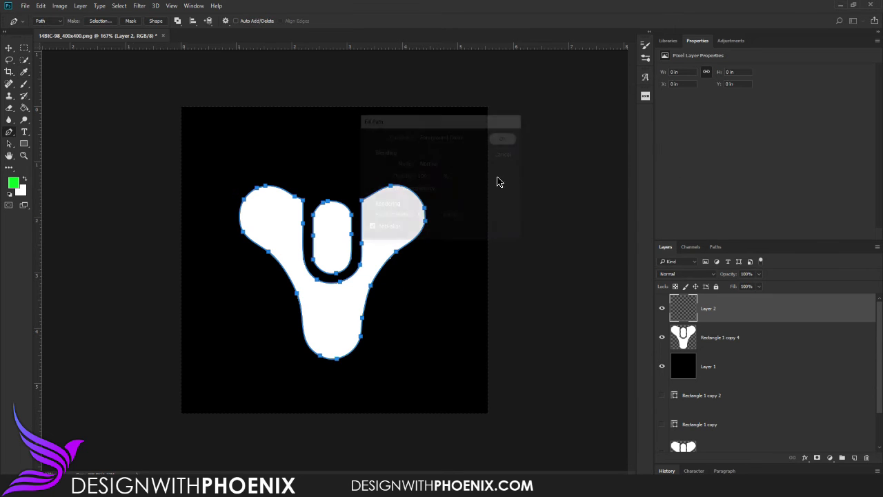
pyautogui.click(8, 48)
pyautogui.moveTo(742, 315); pyautogui.dragTo(741, 351)
# Place the Paths list directly beside the Layers list, deselect the work path, and return to the layers
pyautogui.click(715, 246)
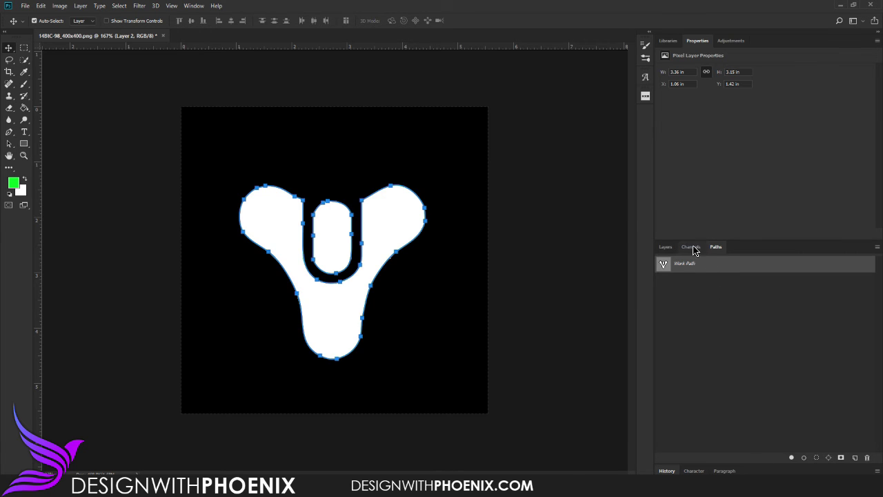
pyautogui.moveTo(715, 247); pyautogui.dragTo(683, 247)
pyautogui.click(713, 315)
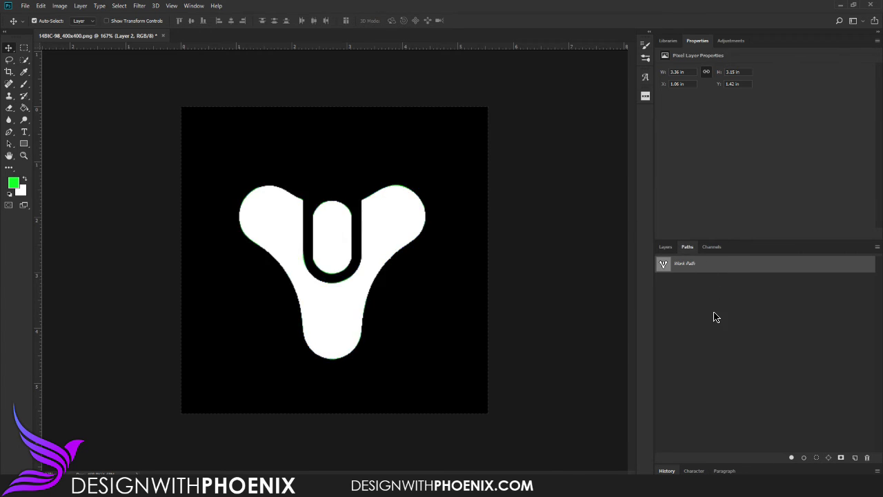
pyautogui.click(666, 247)
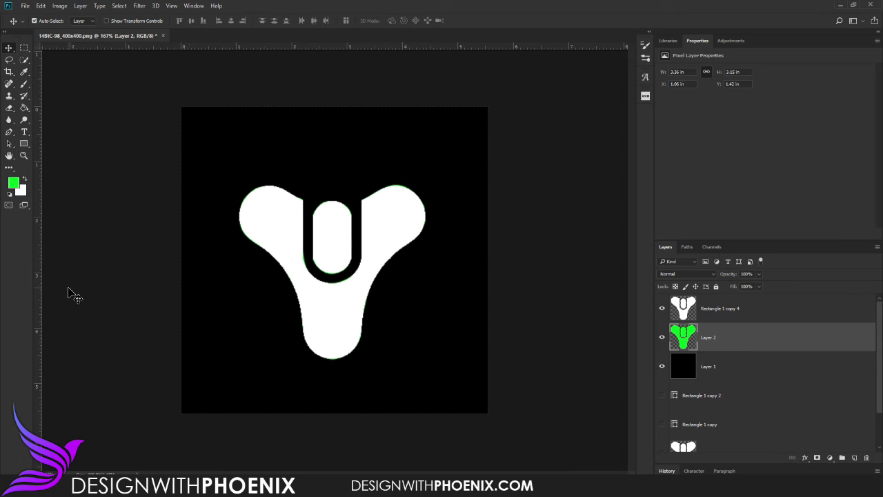
# Examine the white emblem's outline up close against the green fill beneath it, from the arms down to the rounded base
pyautogui.click(25, 156)
pyautogui.moveTo(278, 242); pyautogui.dragTo(348, 217)
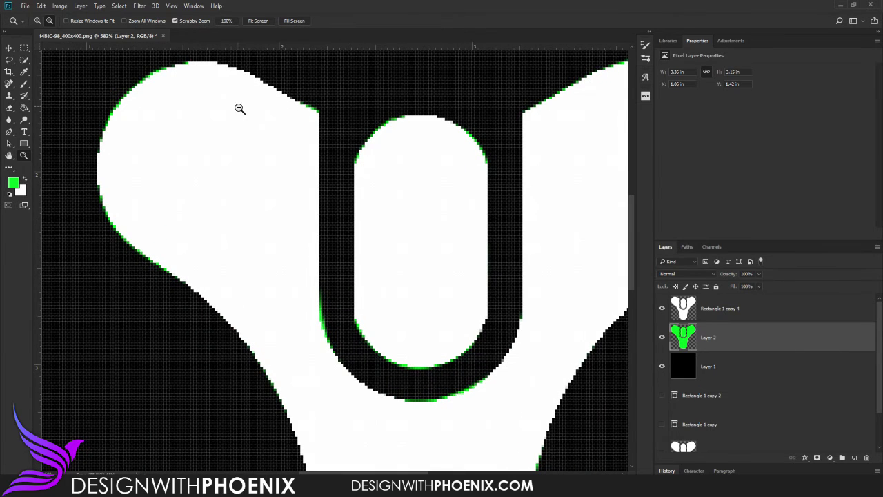
pyautogui.click(4, 46)
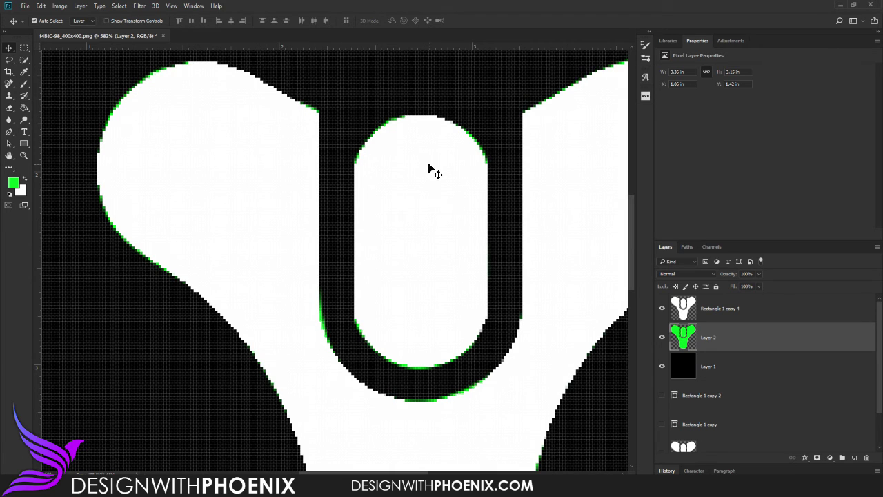
pyautogui.scroll(-3, 457, 256)
pyautogui.click(23, 155)
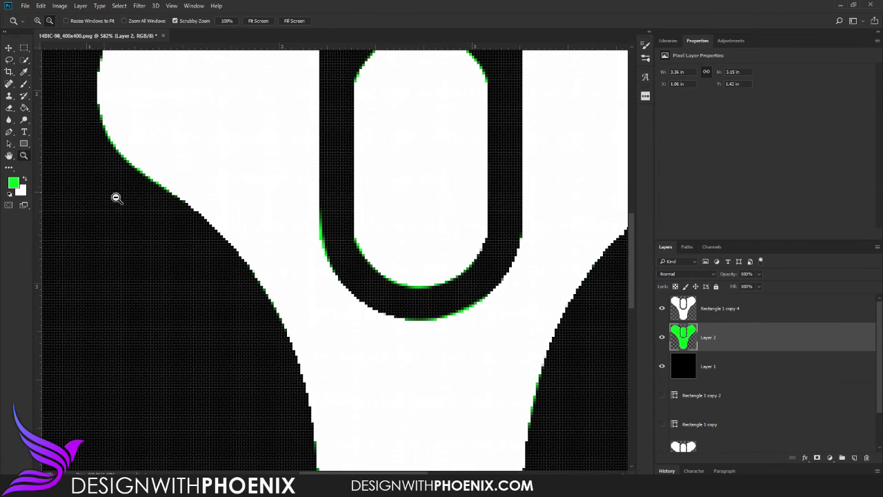
pyautogui.moveTo(406, 305); pyautogui.dragTo(385, 297)
pyautogui.scroll(-3, 391, 299)
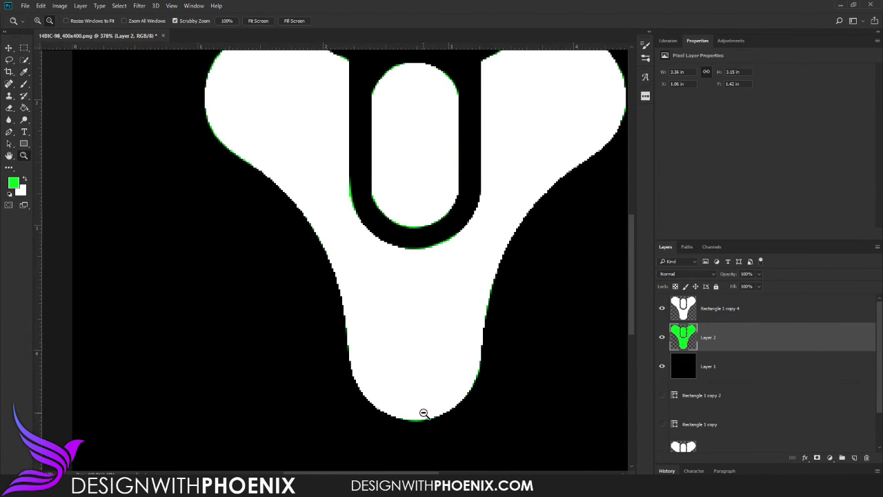
pyautogui.click(9, 47)
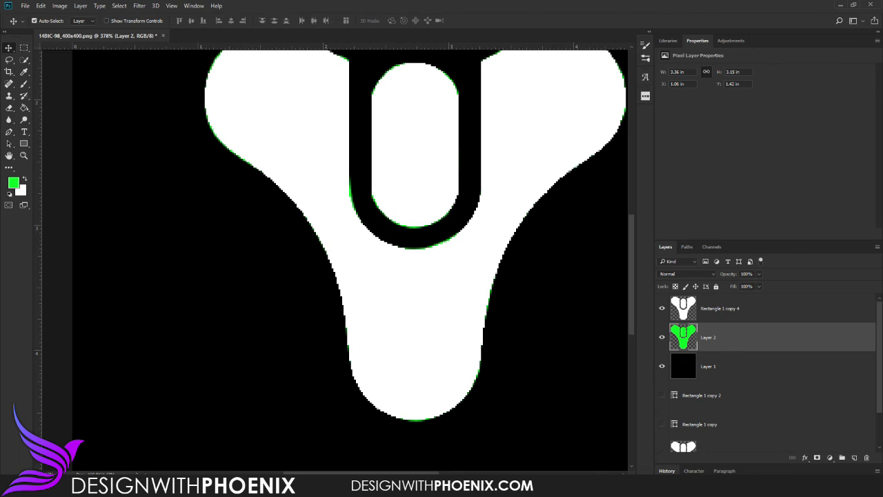
pyautogui.moveTo(435, 354); pyautogui.dragTo(379, 383)
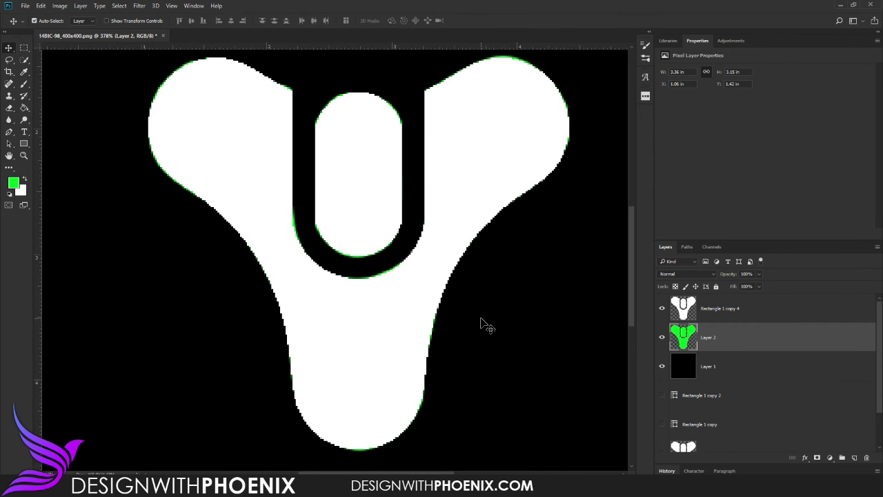
# Move Layer 2 above Rectangle 1 copy 4 and inspect the green fill's curved lower-left edge against the white pixels
pyautogui.moveTo(737, 338); pyautogui.dragTo(733, 309)
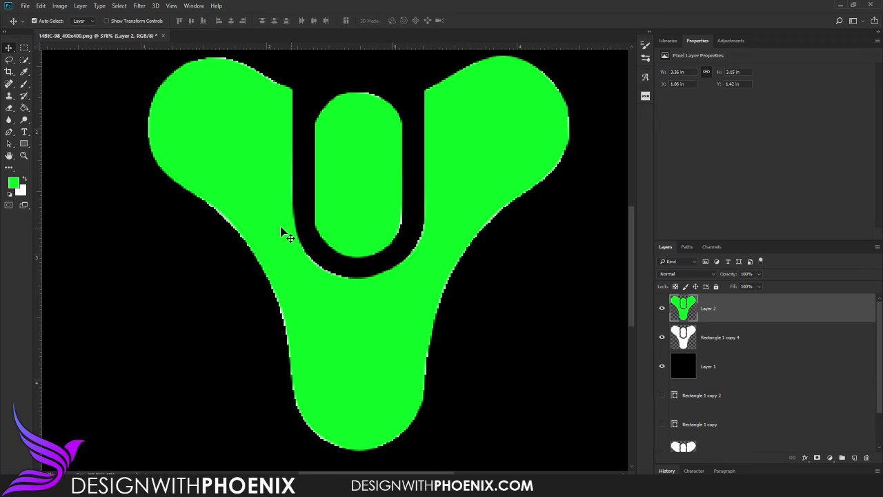
pyautogui.click(24, 156)
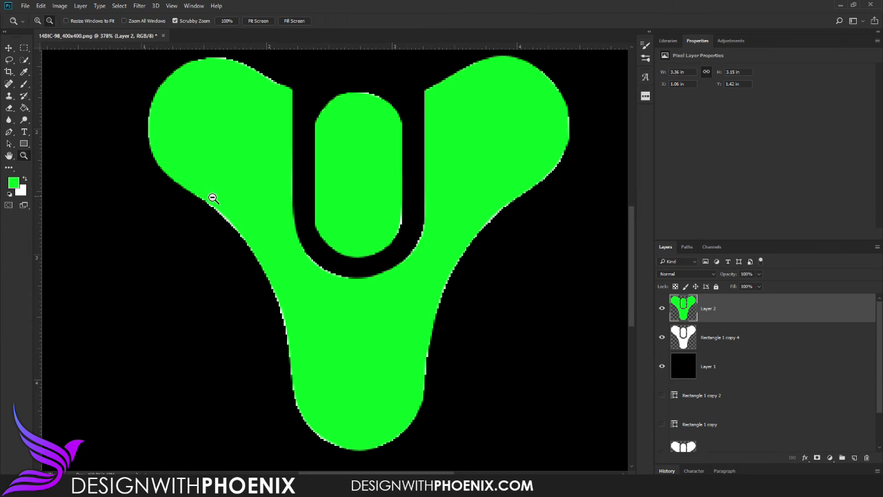
pyautogui.moveTo(211, 197); pyautogui.dragTo(271, 219)
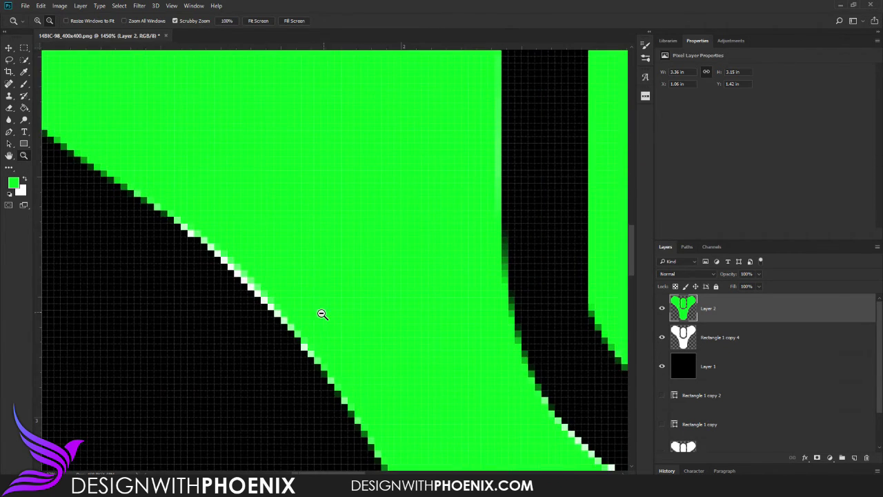
pyautogui.moveTo(322, 311); pyautogui.dragTo(310, 305)
pyautogui.scroll(-3, 310, 305)
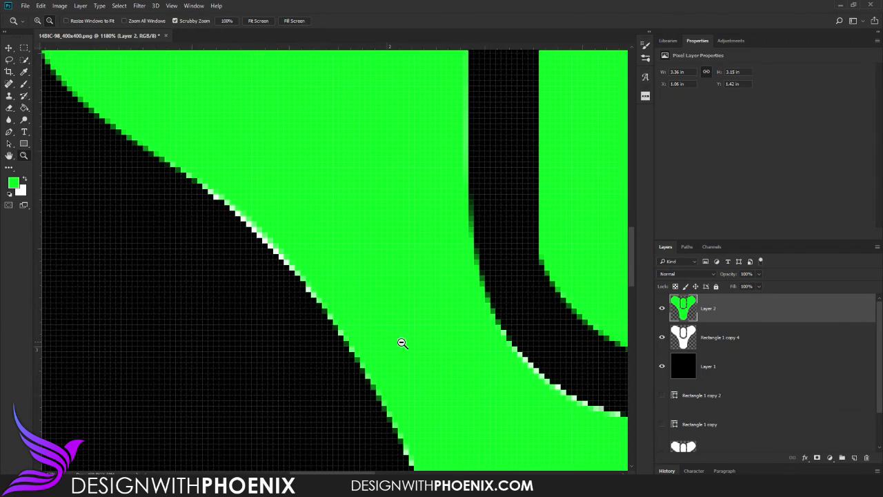
pyautogui.moveTo(467, 357); pyautogui.dragTo(425, 342)
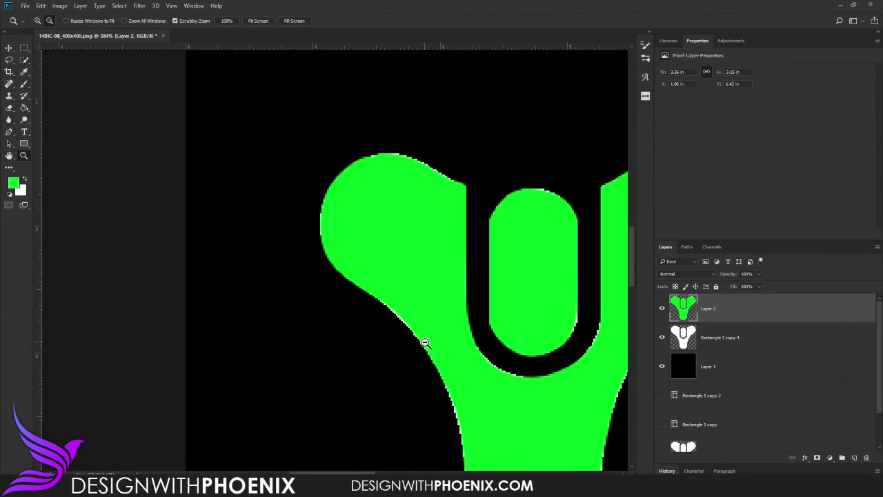
# Examine the green fill's edges around the central capsule and left arm up close, and review the whole emblem
pyautogui.scroll(-2, 424, 345)
pyautogui.moveTo(390, 472); pyautogui.dragTo(419, 473)
pyautogui.moveTo(287, 136); pyautogui.dragTo(326, 147)
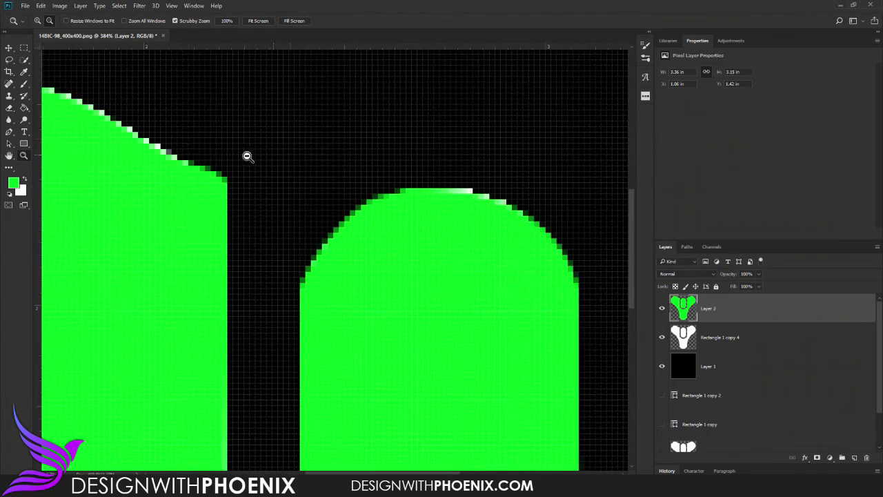
pyautogui.moveTo(546, 292); pyautogui.dragTo(467, 314)
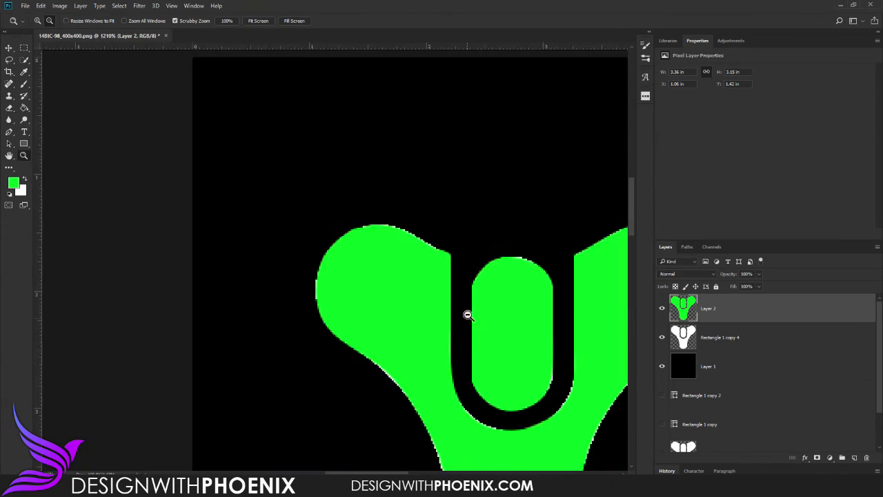
pyautogui.scroll(-3, 467, 313)
pyautogui.moveTo(389, 473); pyautogui.dragTo(433, 472)
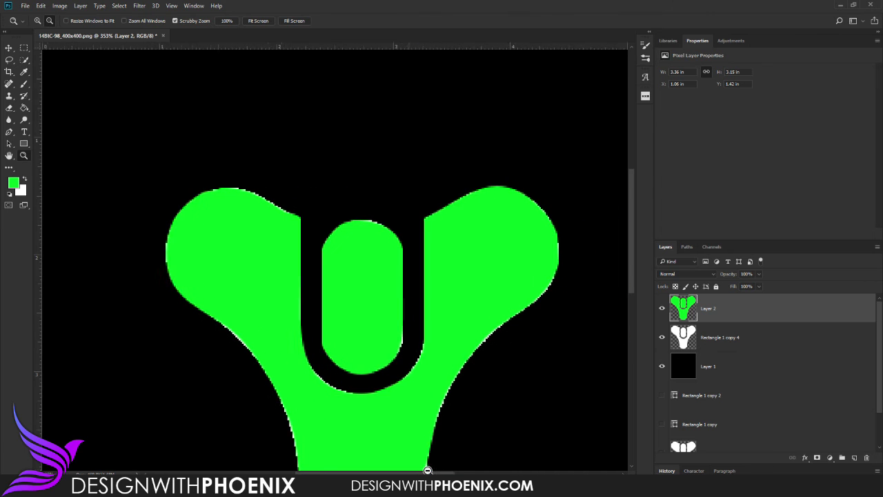
pyautogui.scroll(-3, 402, 276)
pyautogui.scroll(-2, 367, 321)
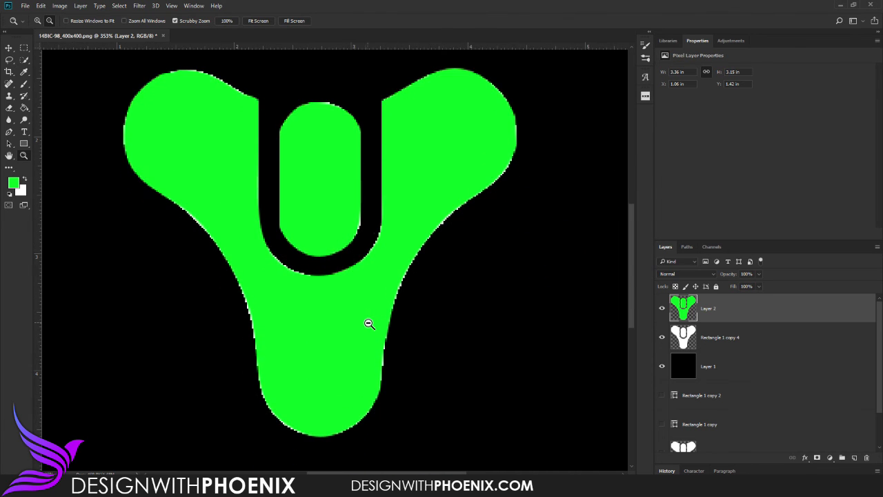
pyautogui.click(9, 47)
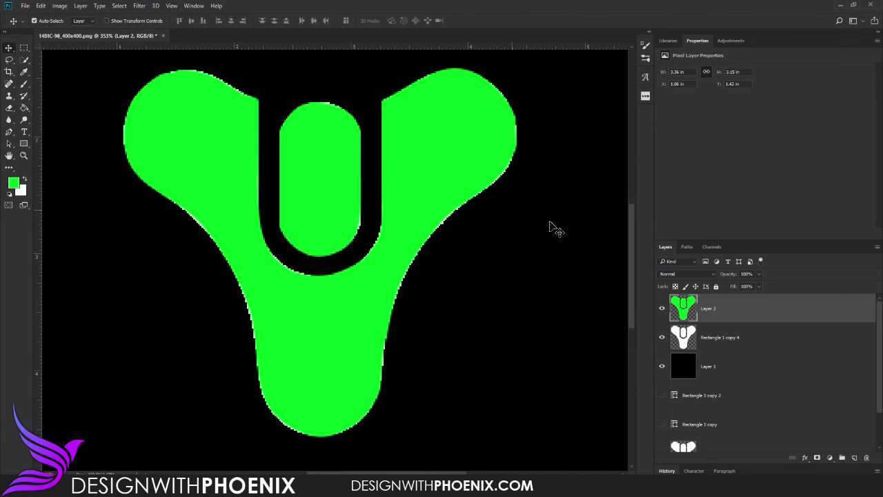
# Select the work path and convert it into a saved path
pyautogui.click(687, 246)
pyautogui.click(685, 265)
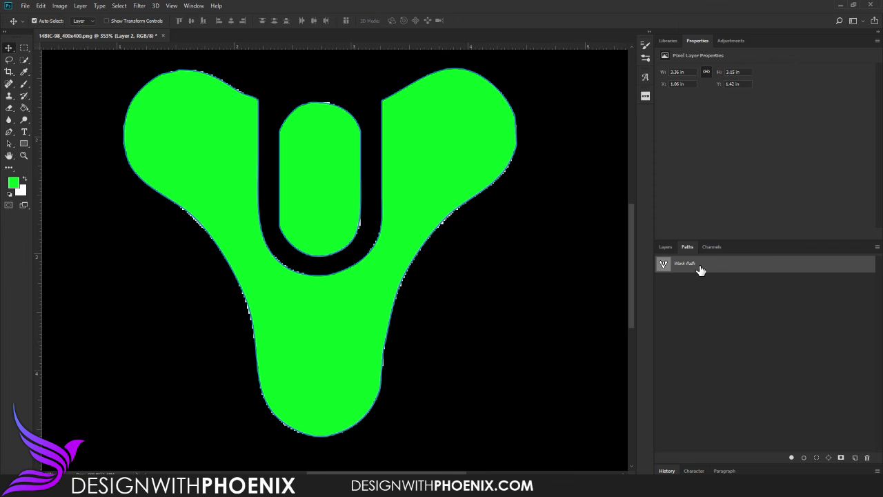
pyautogui.moveTo(699, 268); pyautogui.dragTo(855, 459)
# Try to export Path 1 with Paths to Illustrator as an .ai file, and cancel at the file-saving stage
pyautogui.click(24, 5)
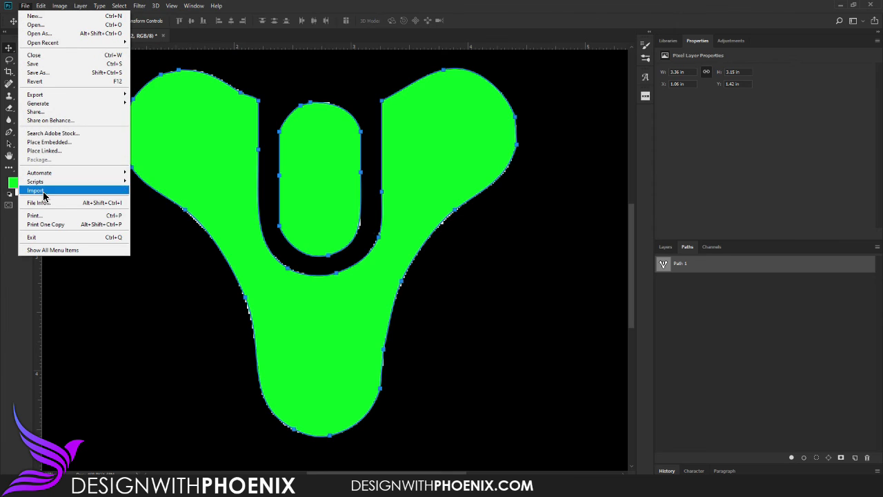
pyautogui.moveTo(54, 97)
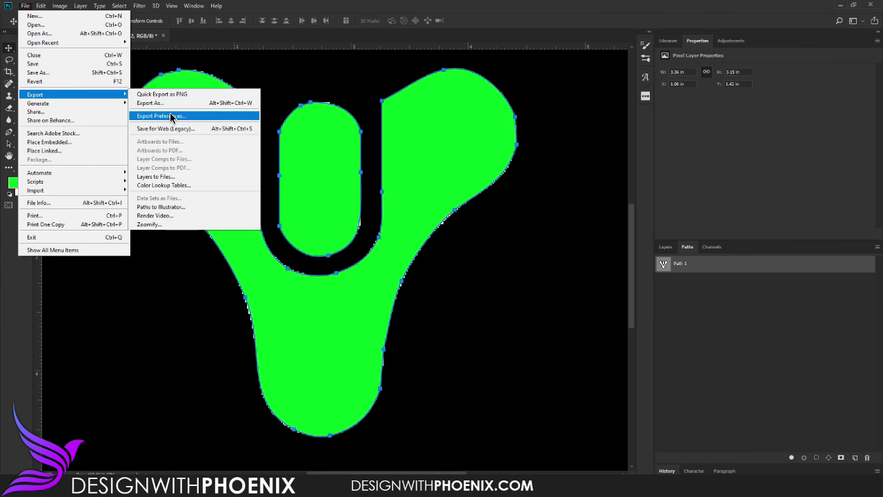
pyautogui.click(157, 207)
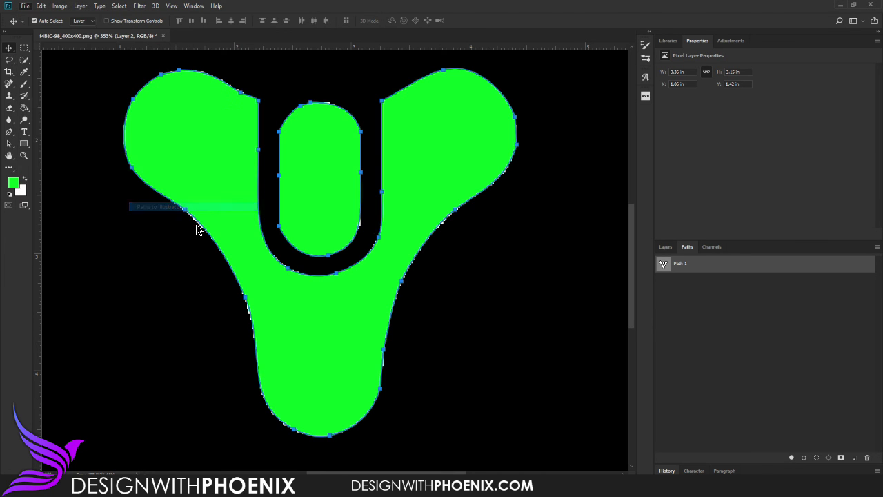
pyautogui.click(464, 172)
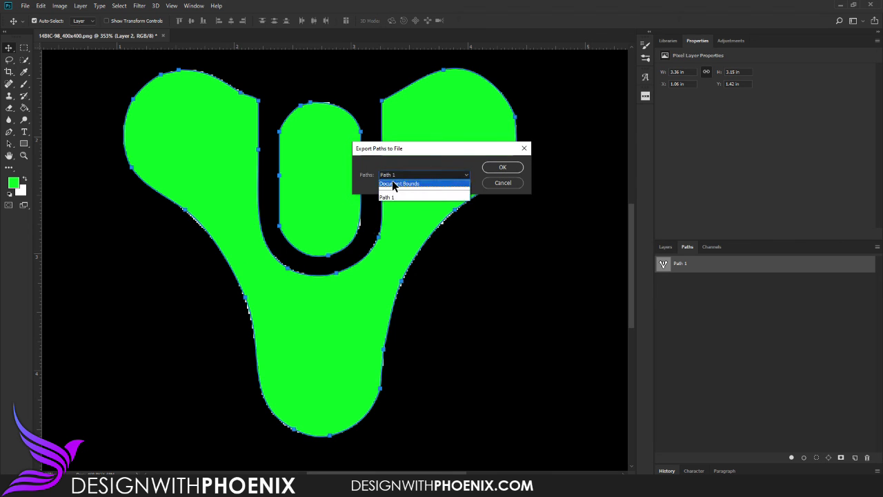
pyautogui.click(437, 156)
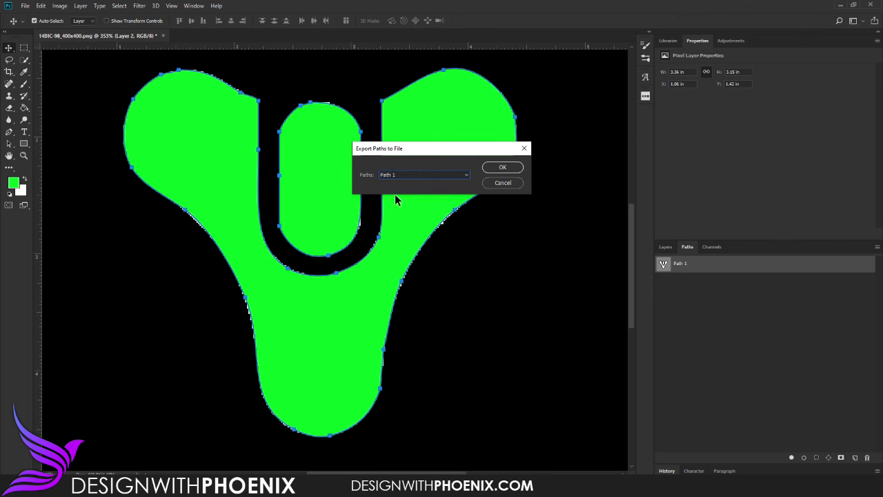
pyautogui.click(502, 167)
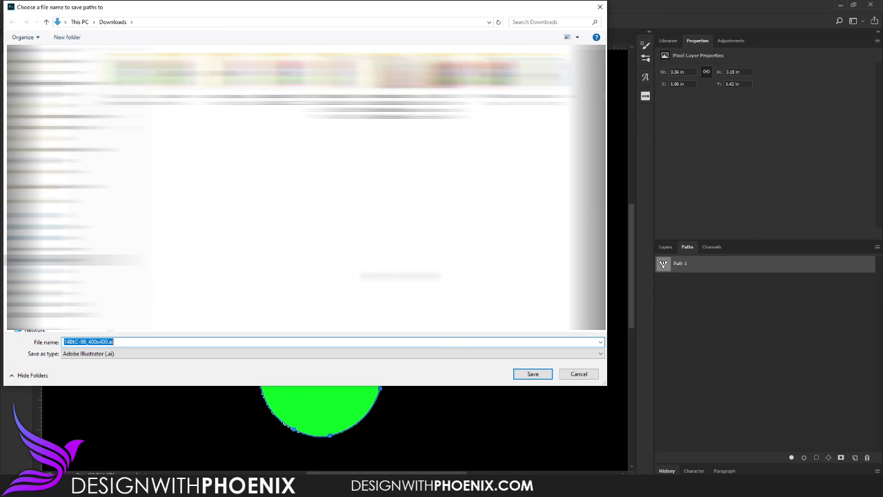
pyautogui.click(575, 378)
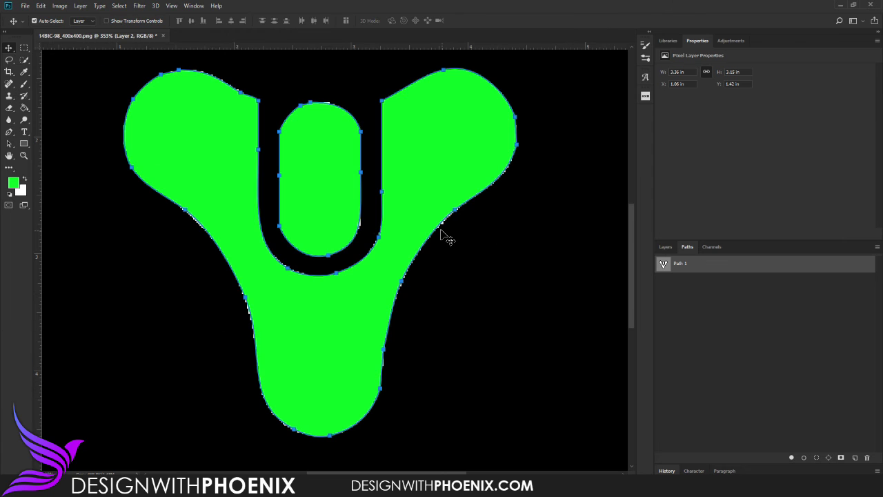